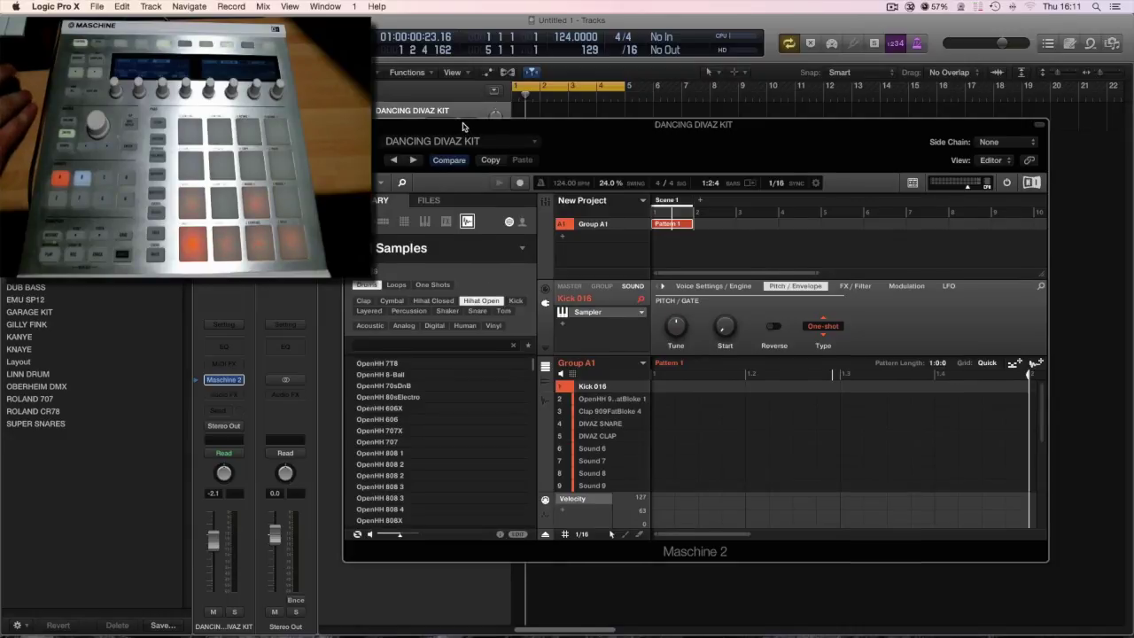
Move the Maschine 2 plug-in window down until the timeline ruler and the drum kit track are uncovered
drag(462, 127, 449, 137)
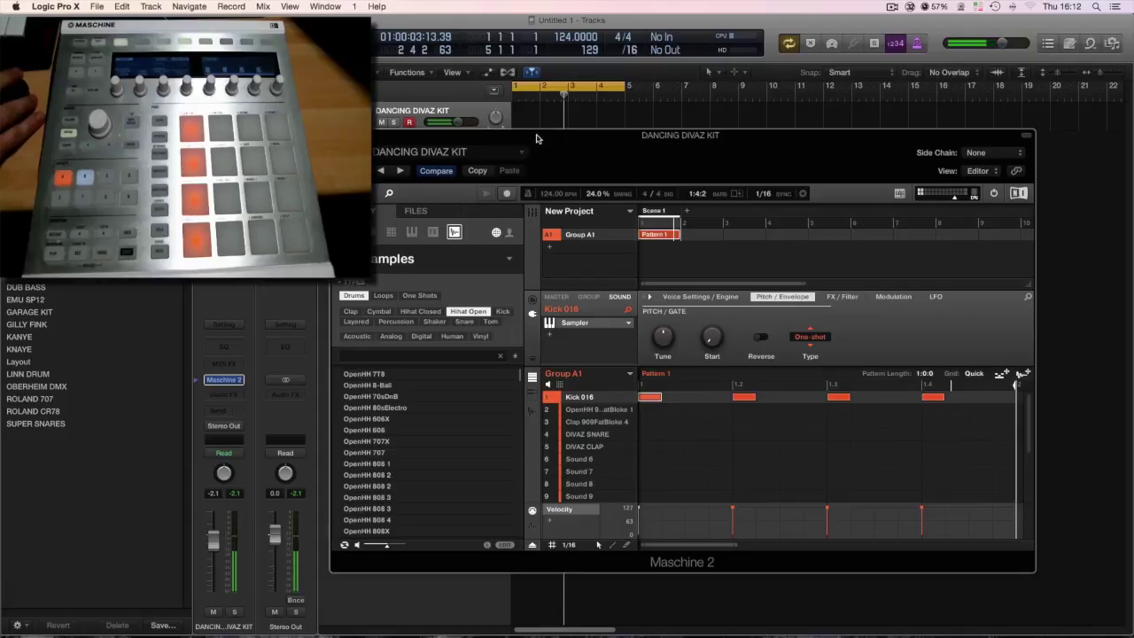
drag(536, 138, 527, 182)
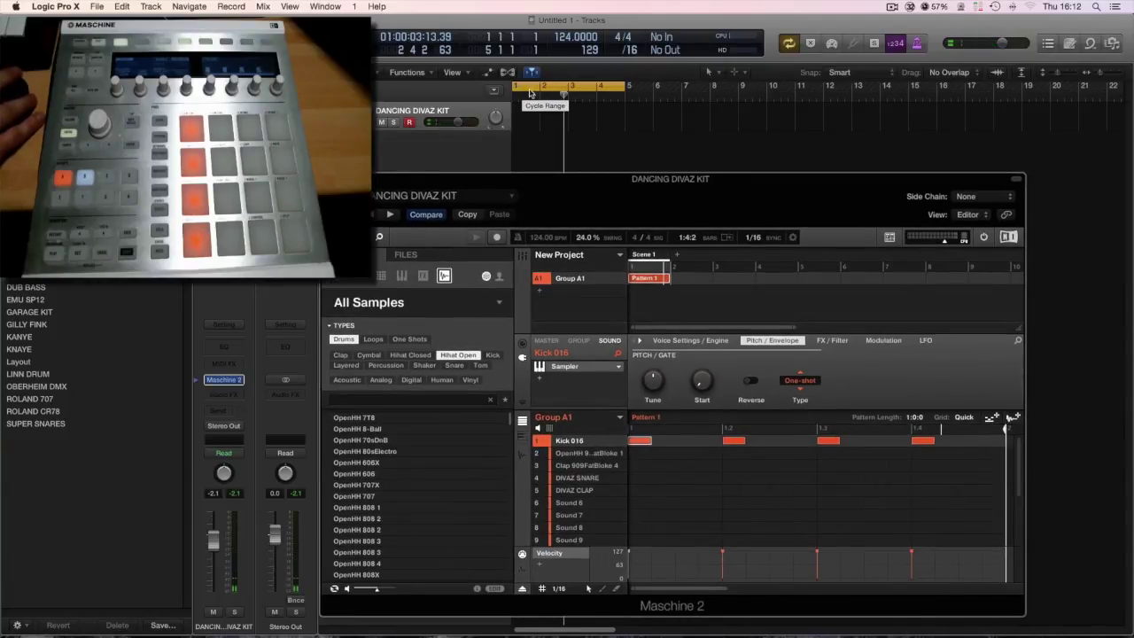
Test playback with the four-bar cycle range moved to bar 5 and bar 16, and return the range to bar 1
drag(561, 92, 674, 91)
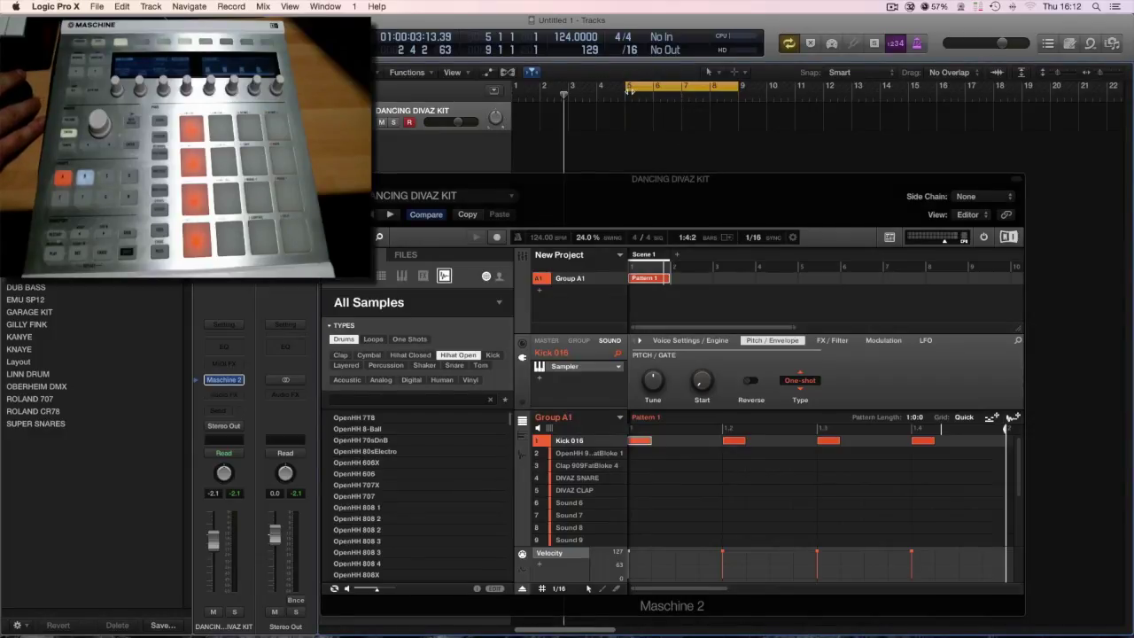
key(space)
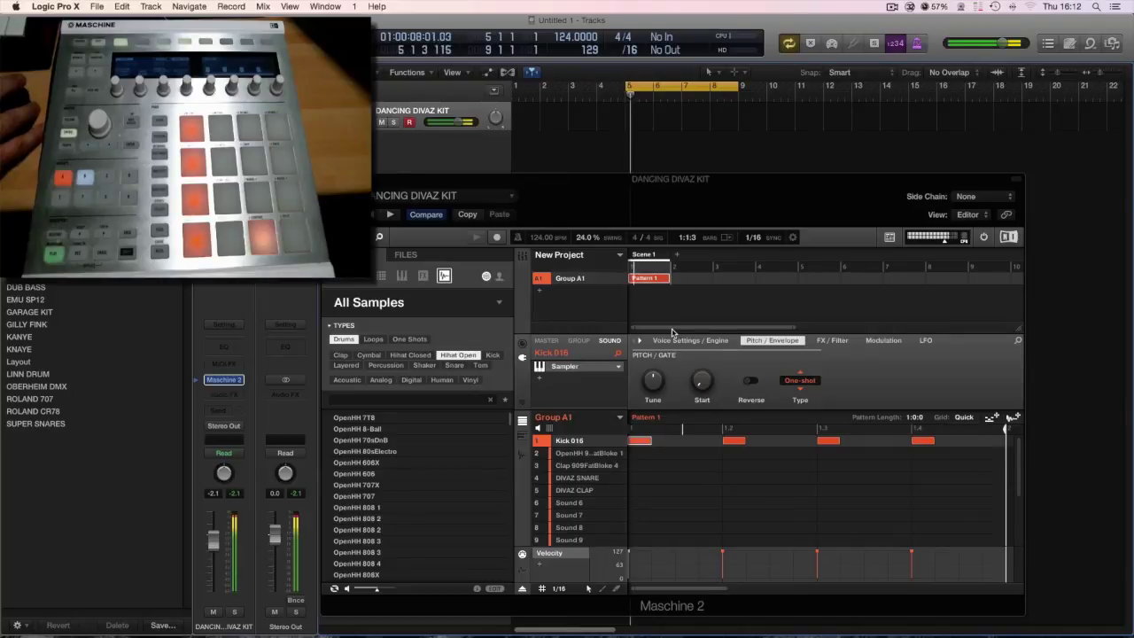
mouse_move(737, 86)
mouse_down()
mouse_move(794, 88)
mouse_move(760, 89)
mouse_up()
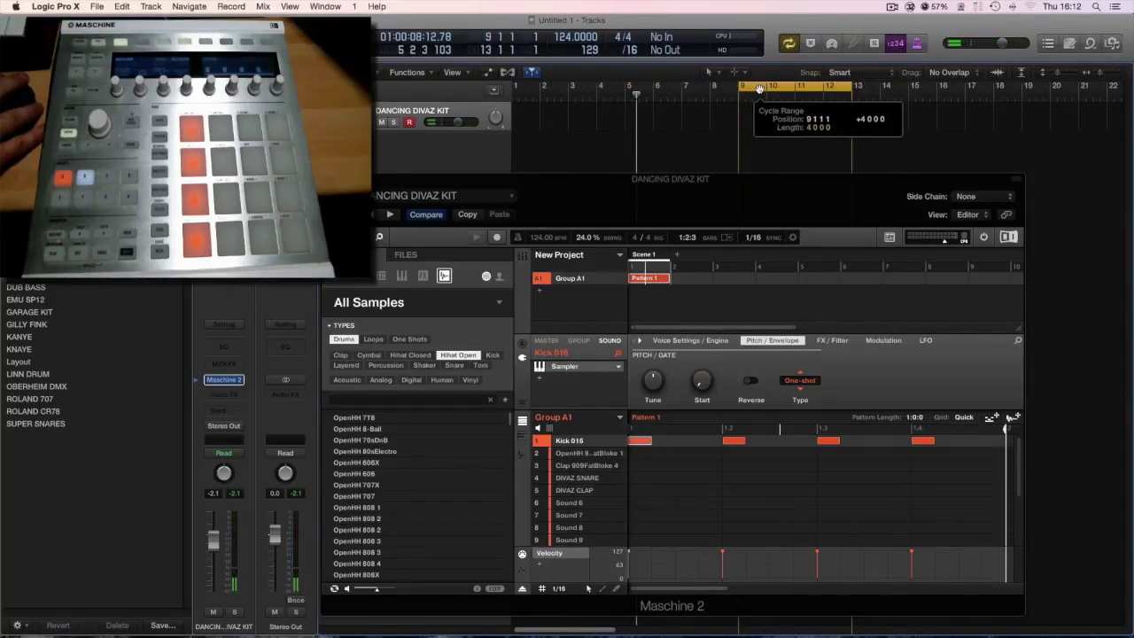
drag(759, 89, 955, 78)
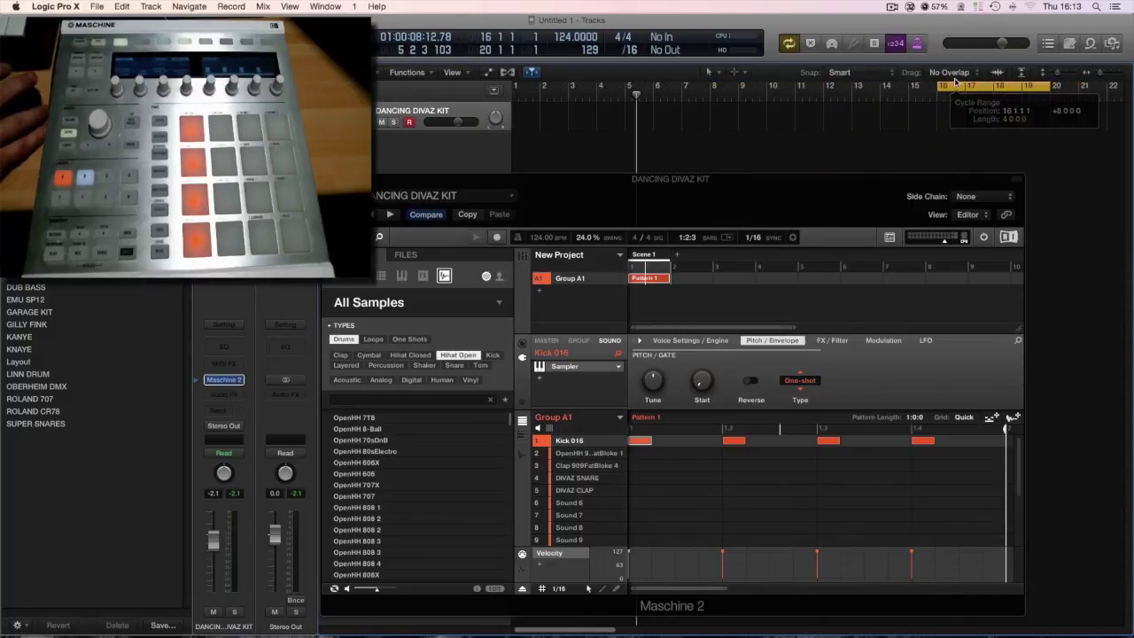
key(space)
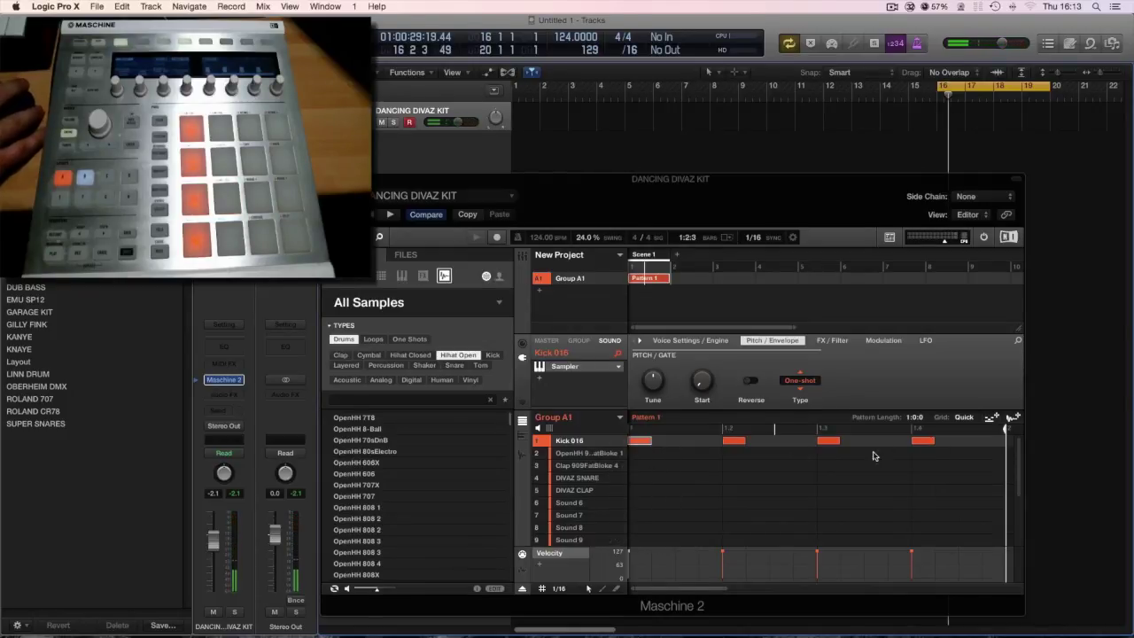
drag(966, 87, 544, 107)
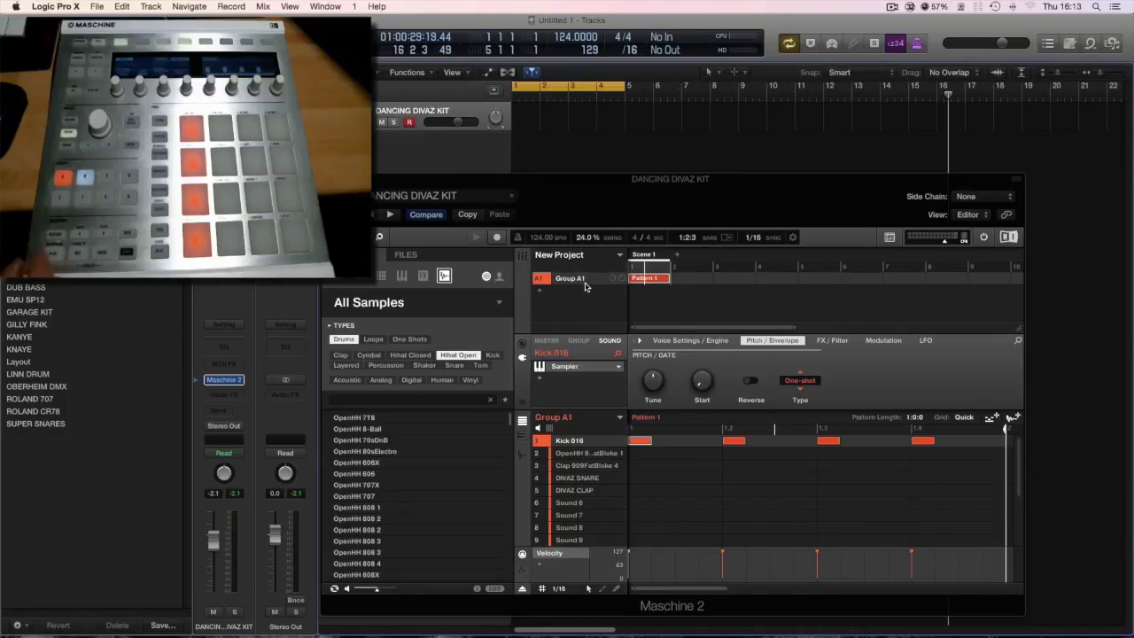
Play the pattern from bar 1, select the Clap 909FatBloke 4 sound and show all four bars of its notes
key(space)
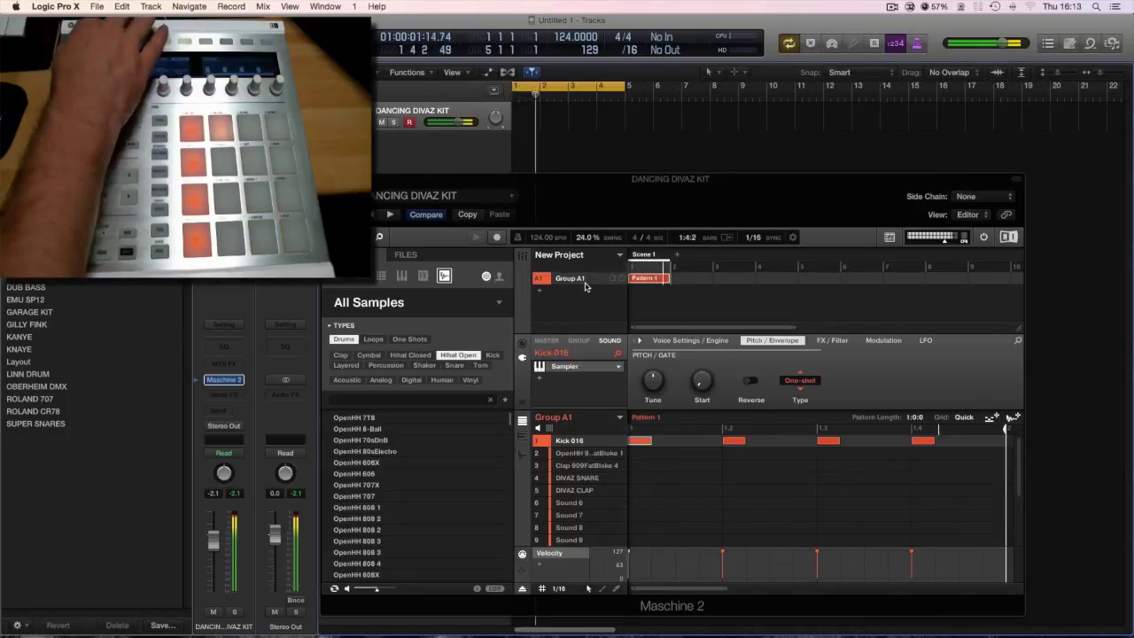
click(584, 467)
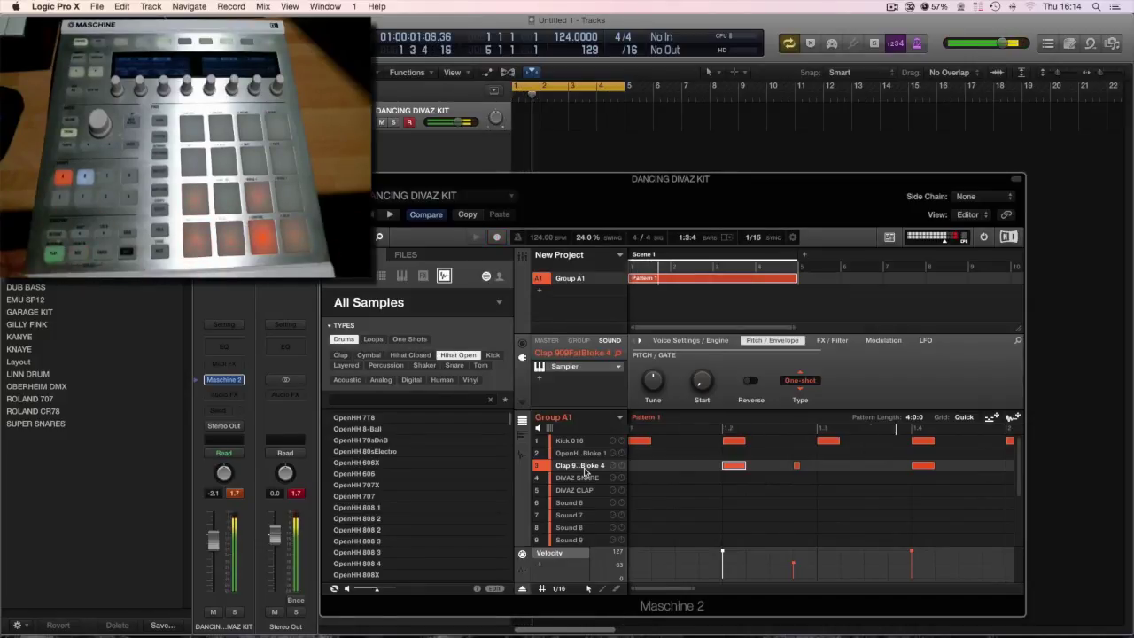
drag(643, 589, 643, 540)
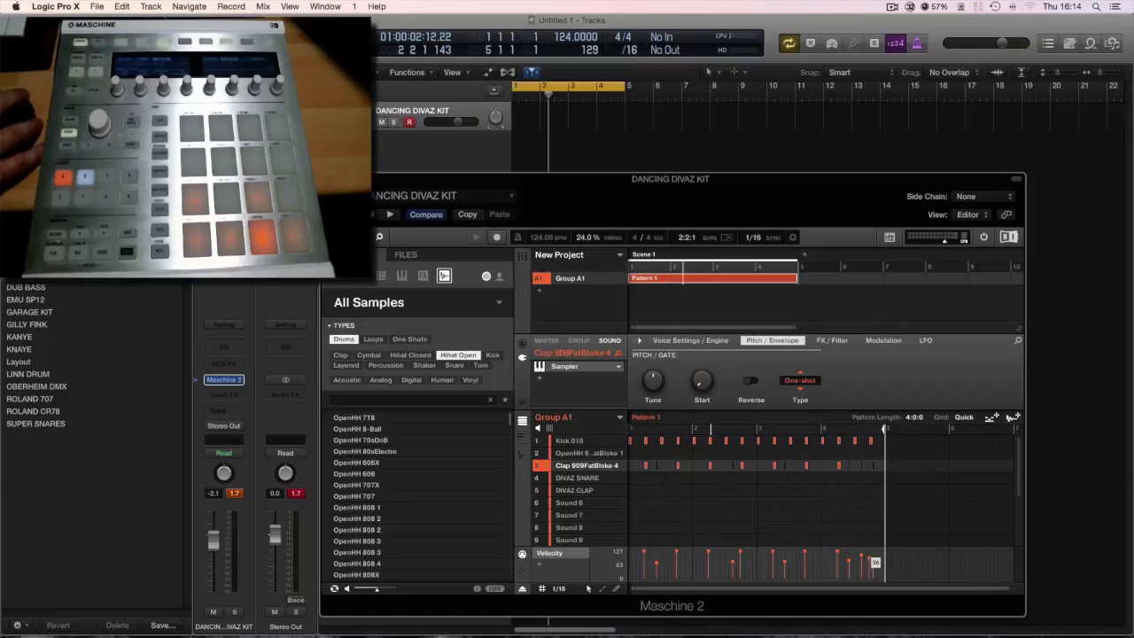
Set the open hi-hat sound's amplitude envelope type to ADSR with a release of about 118.2 ms
click(584, 456)
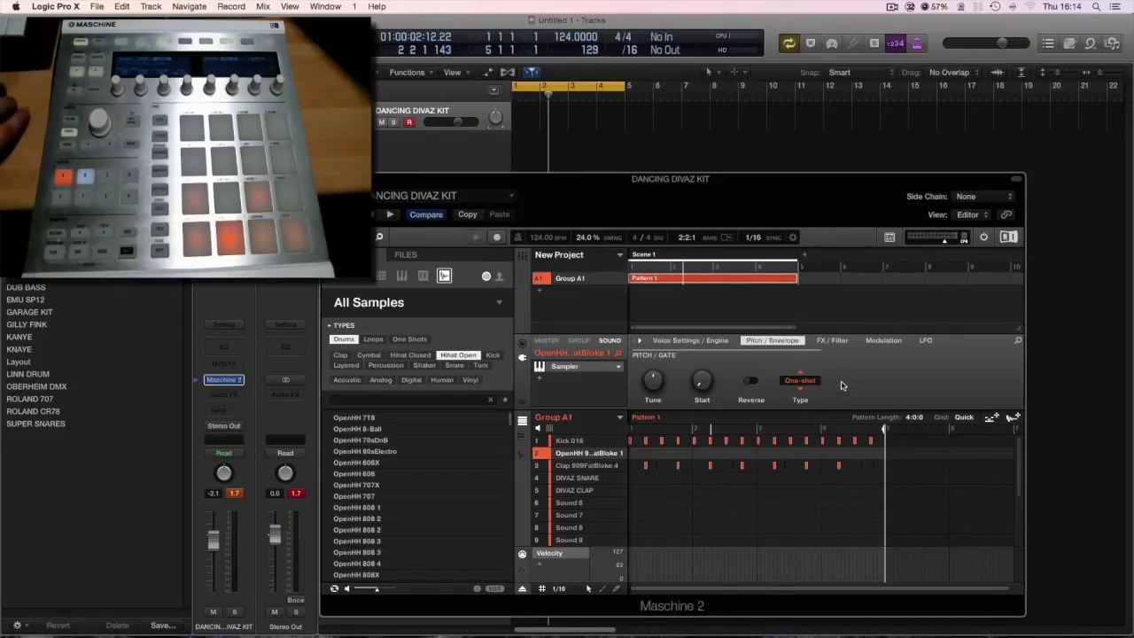
click(804, 384)
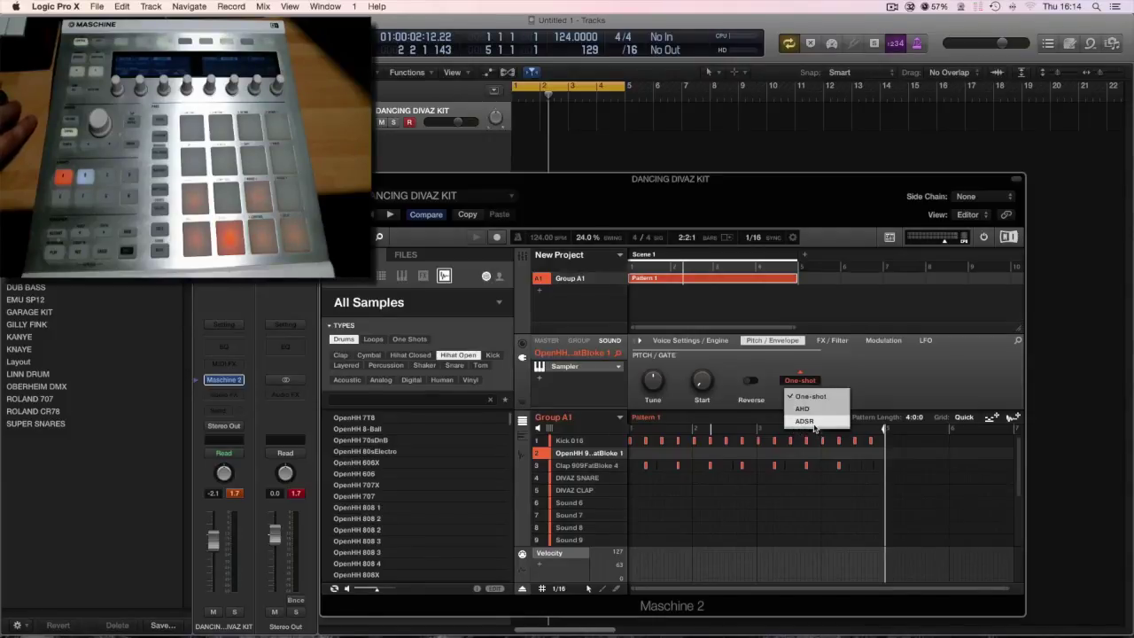
click(804, 422)
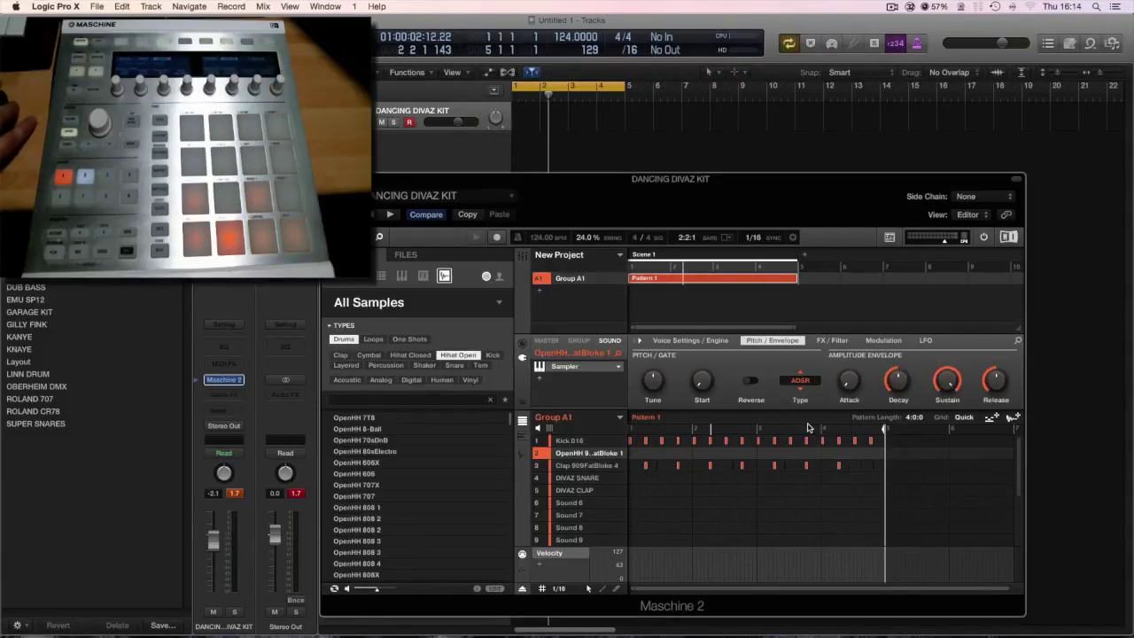
mouse_move(842, 383)
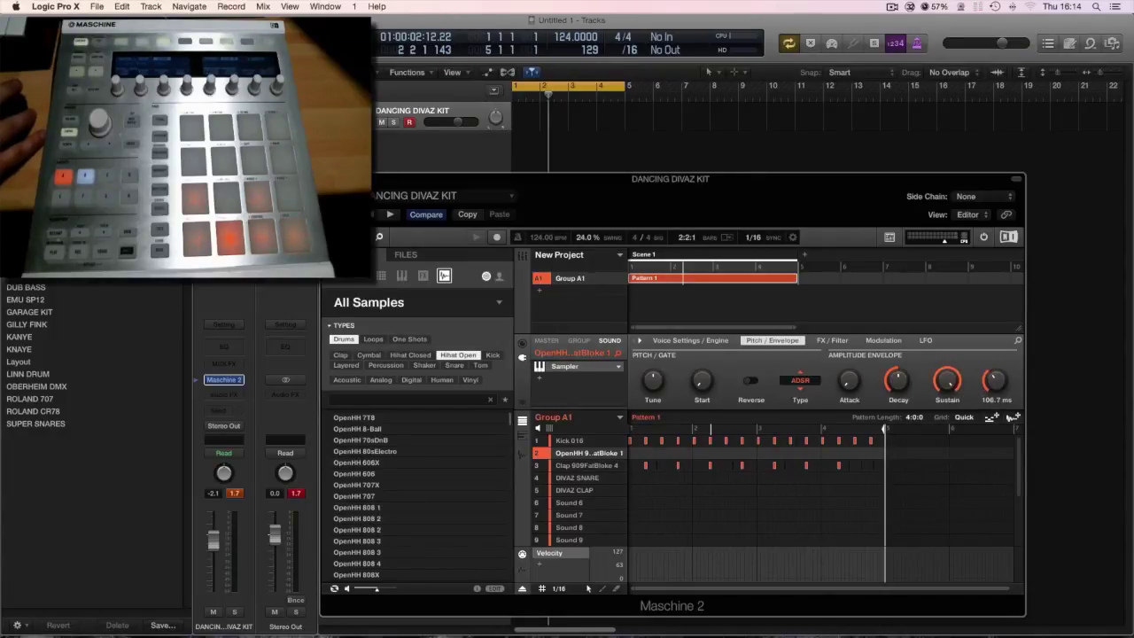
drag(996, 382, 996, 380)
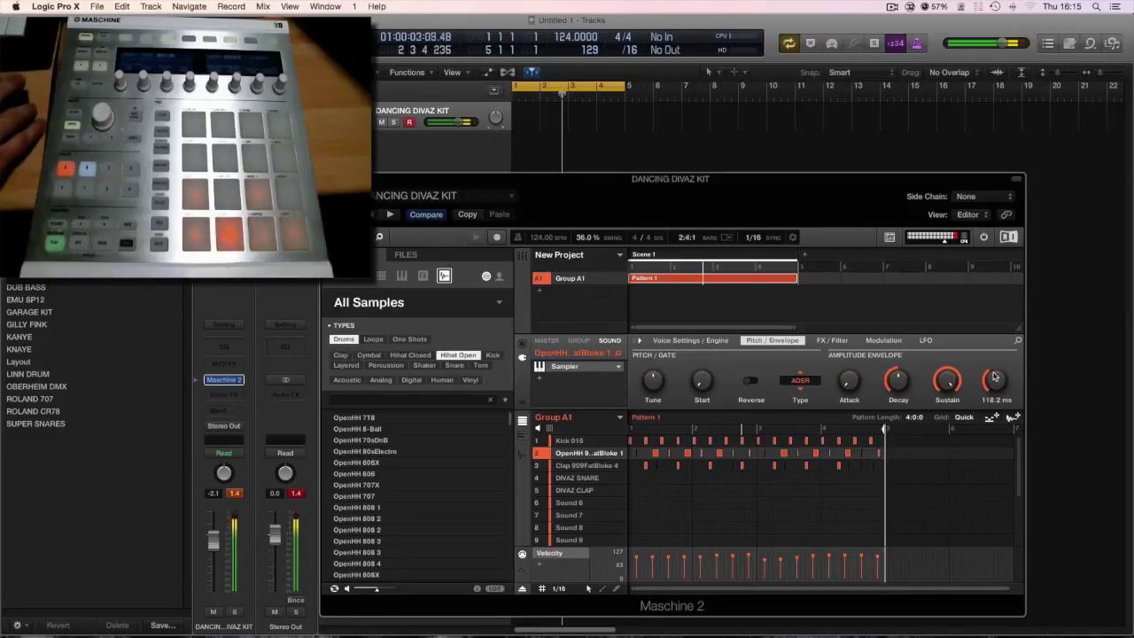
Audition the DIVAZ SNARE sound and select DIVAZ CLAP for recording its part
click(578, 478)
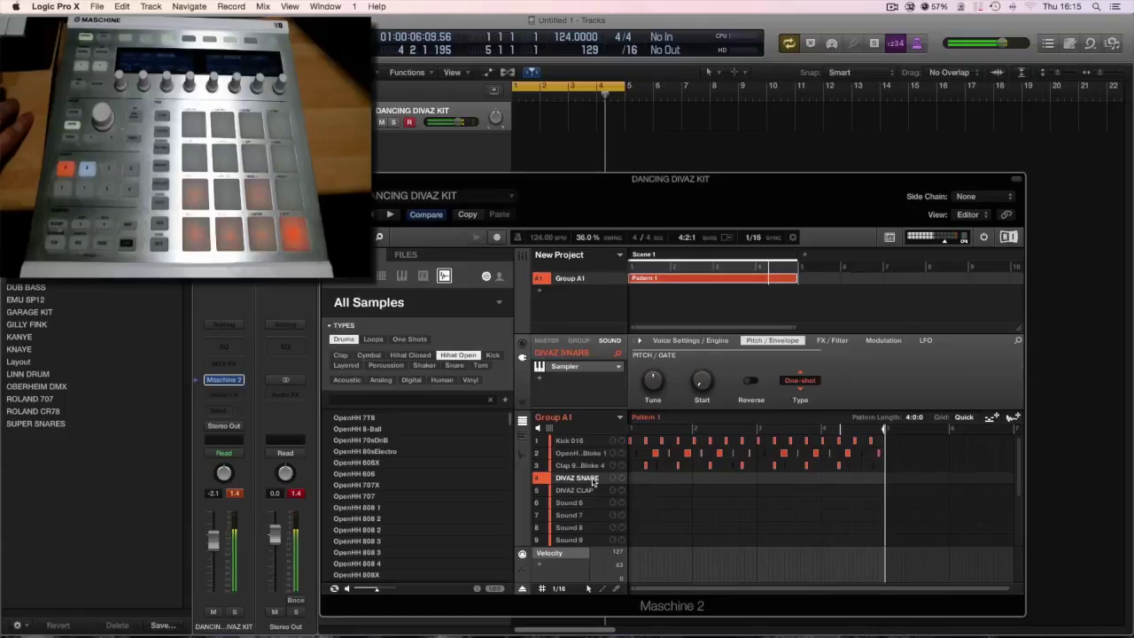
click(586, 489)
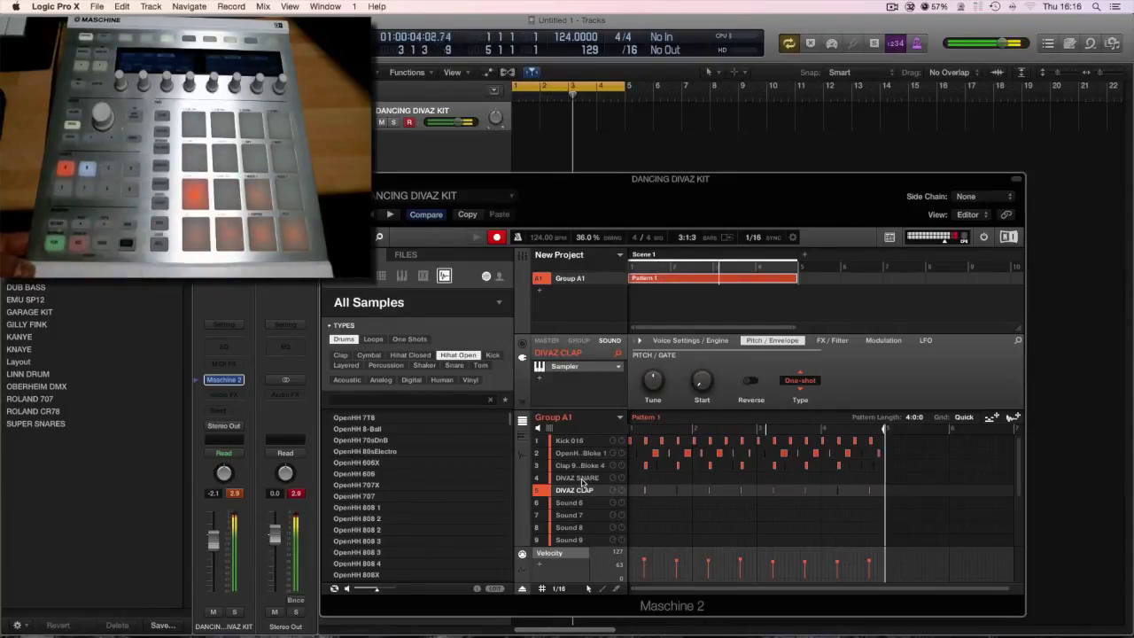
Set the DIVAZ SNARE sound's envelope type to ADSR, and switch off recording once its part is played in
click(582, 478)
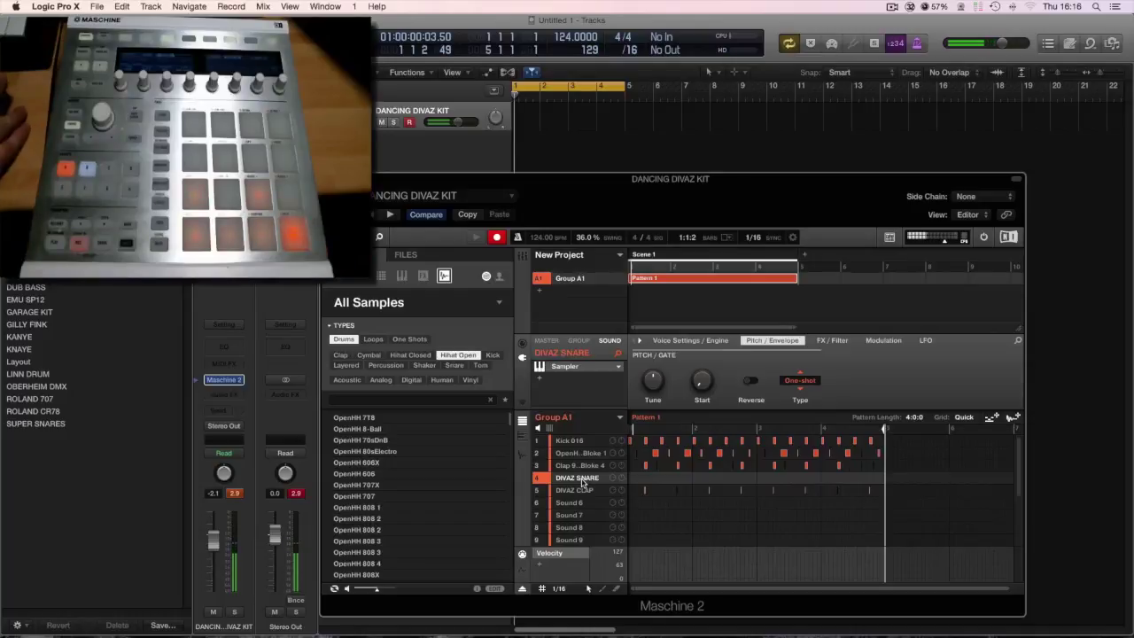
click(800, 380)
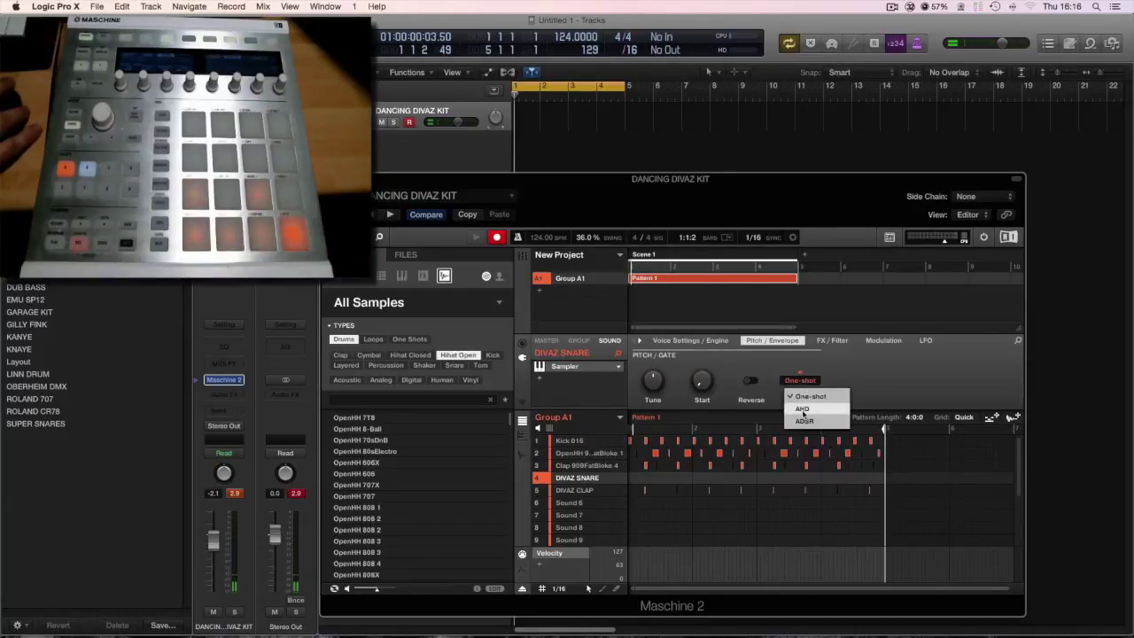
click(804, 421)
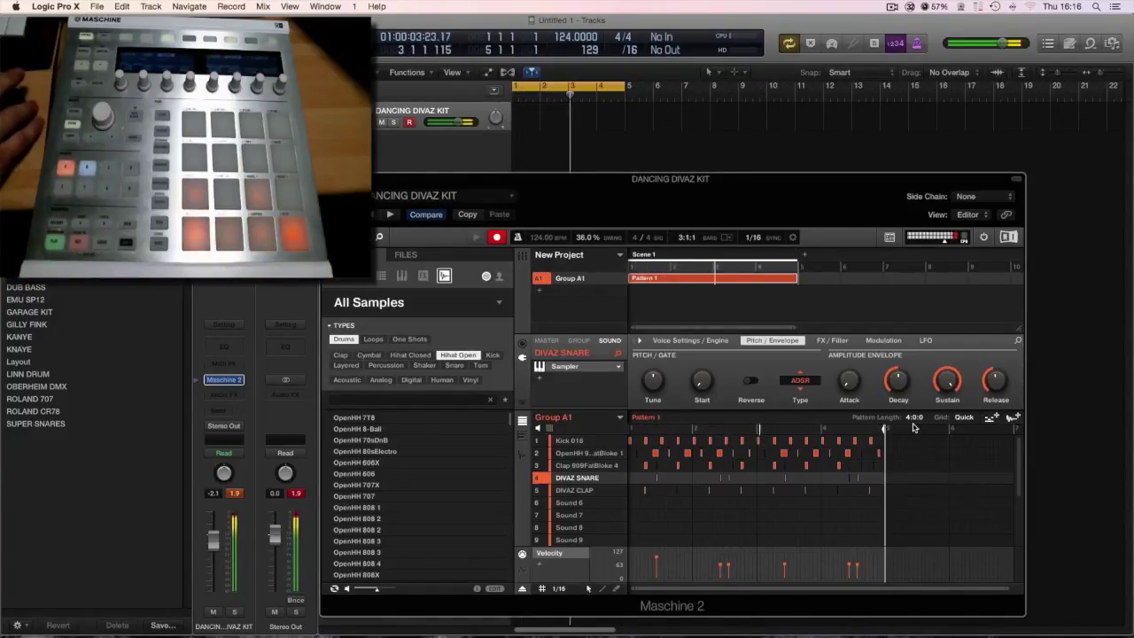
click(497, 237)
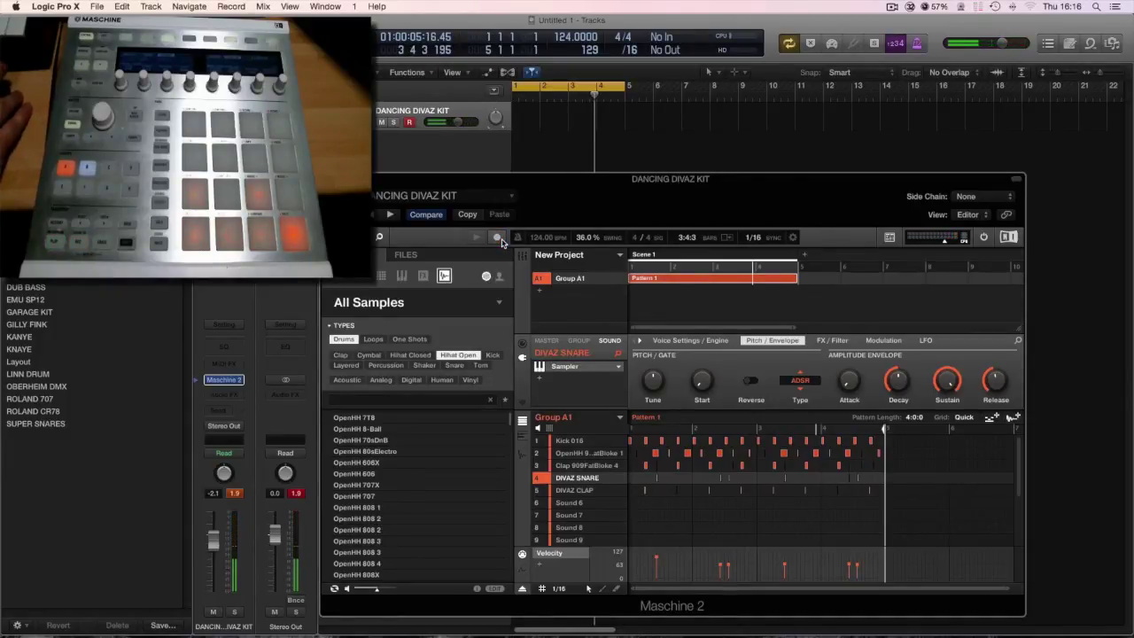
Examine the Export Audio settings and the available source outputs, and close the dialog without exporting
drag(443, 178, 365, 118)
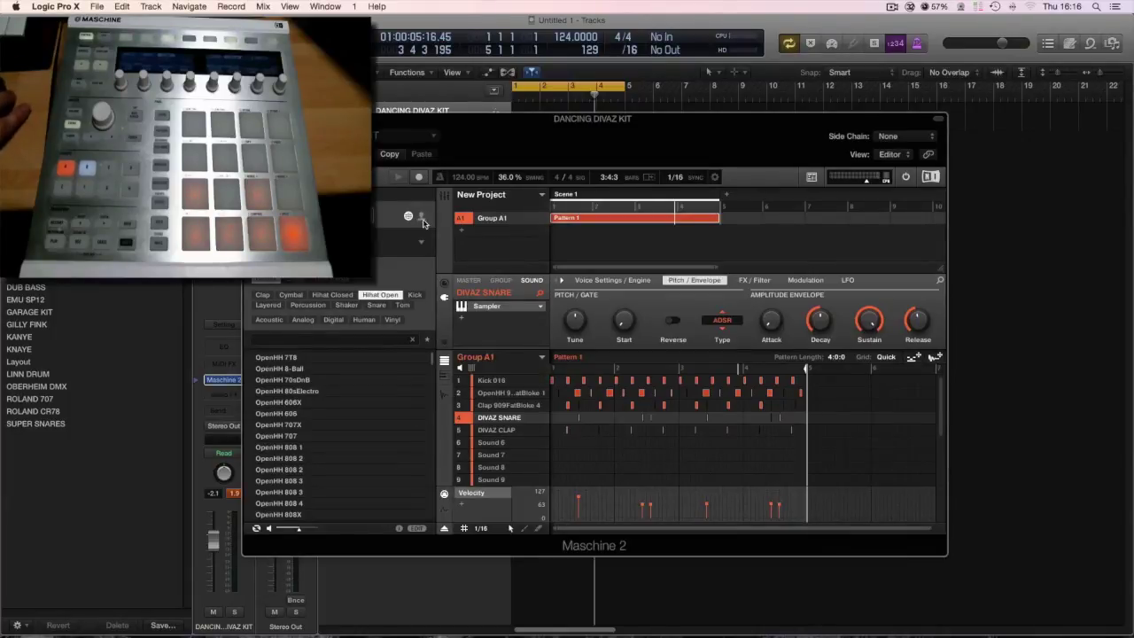
click(342, 178)
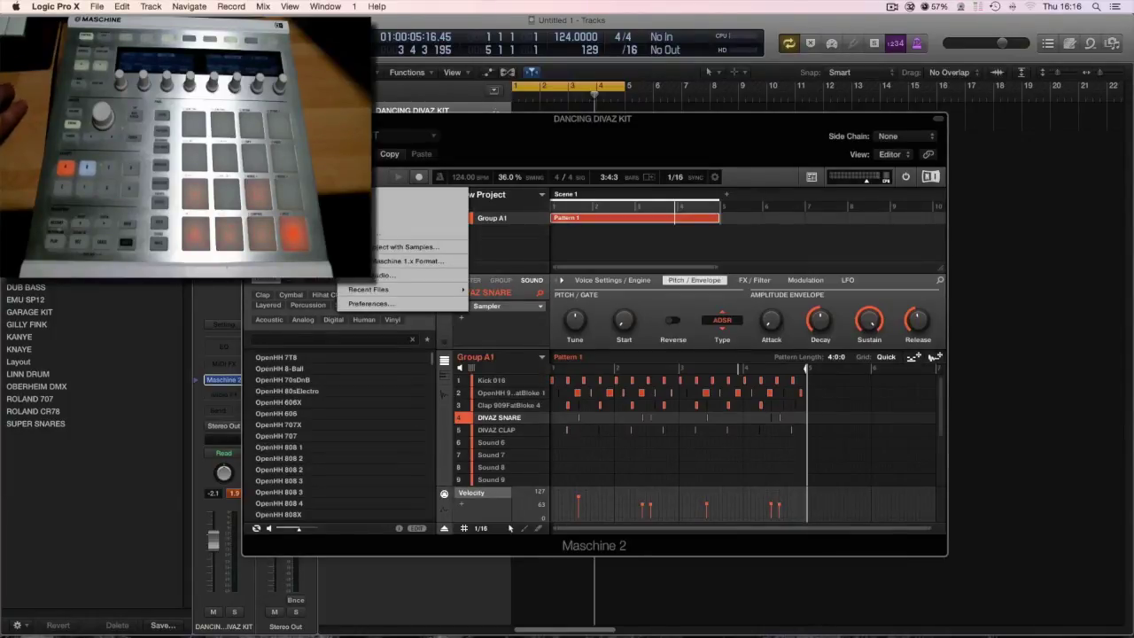
click(403, 279)
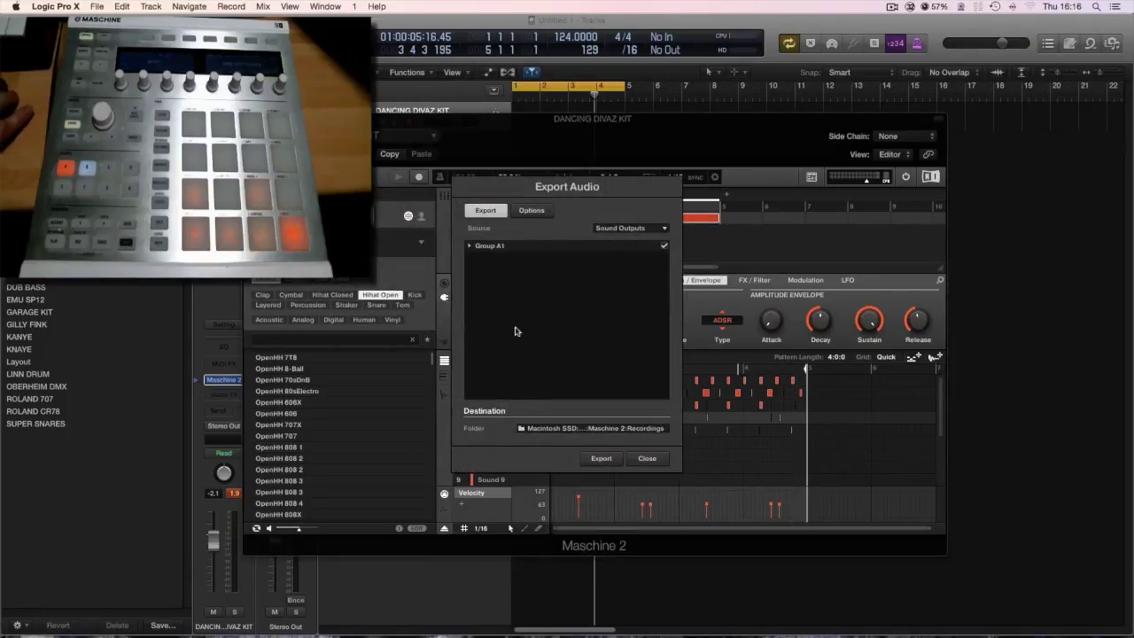
click(532, 211)
click(485, 211)
click(636, 229)
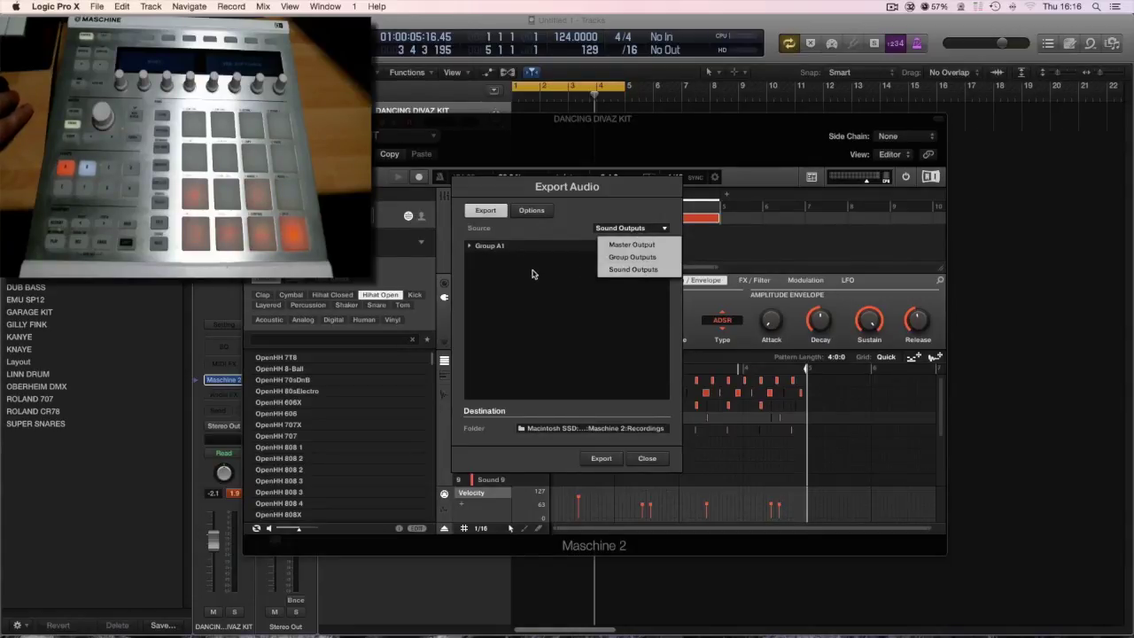
click(636, 463)
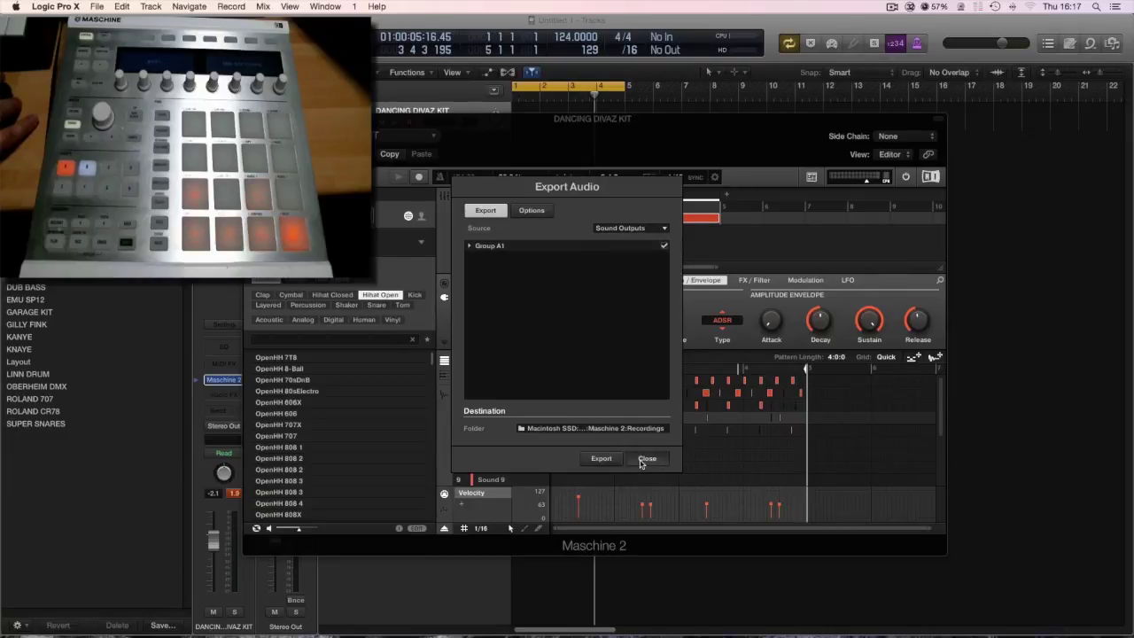
click(646, 459)
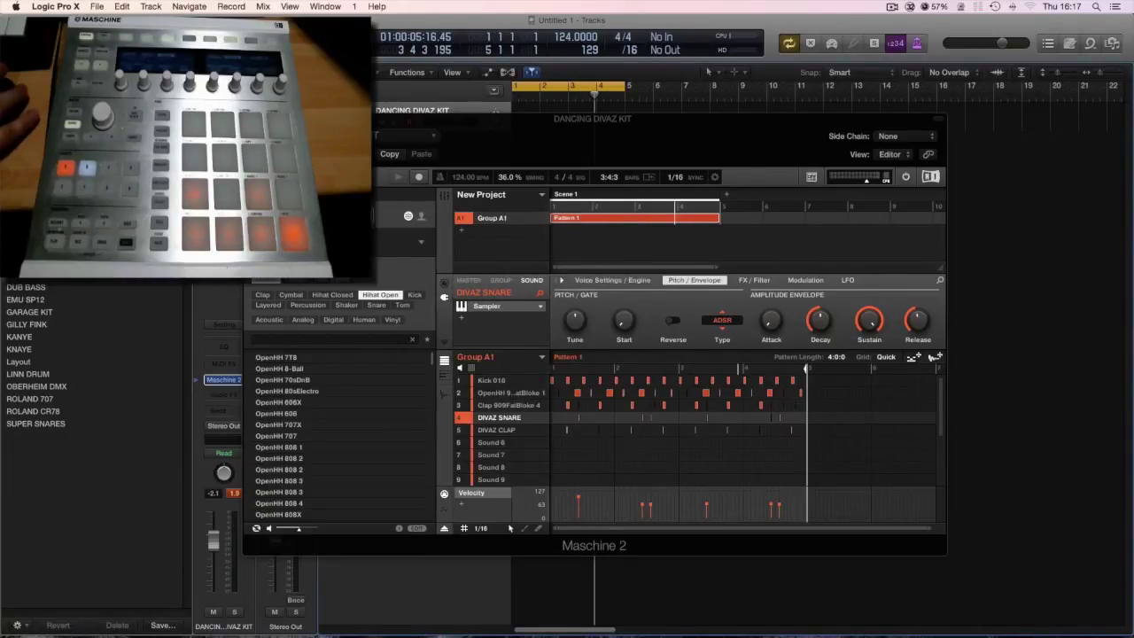
Move the plug-in window down and audition DIVAZ CLAP, DIVAZ SNARE, Clap 909FatBloke 4, the open hi-hat and Kick 016 in turn
drag(363, 118, 373, 146)
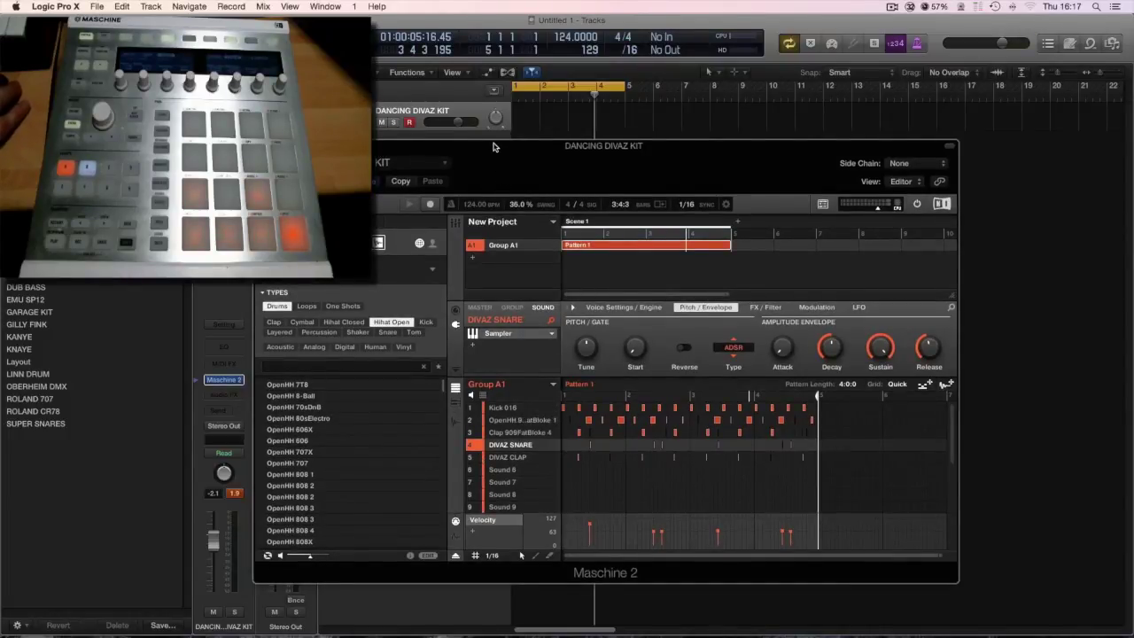
click(496, 456)
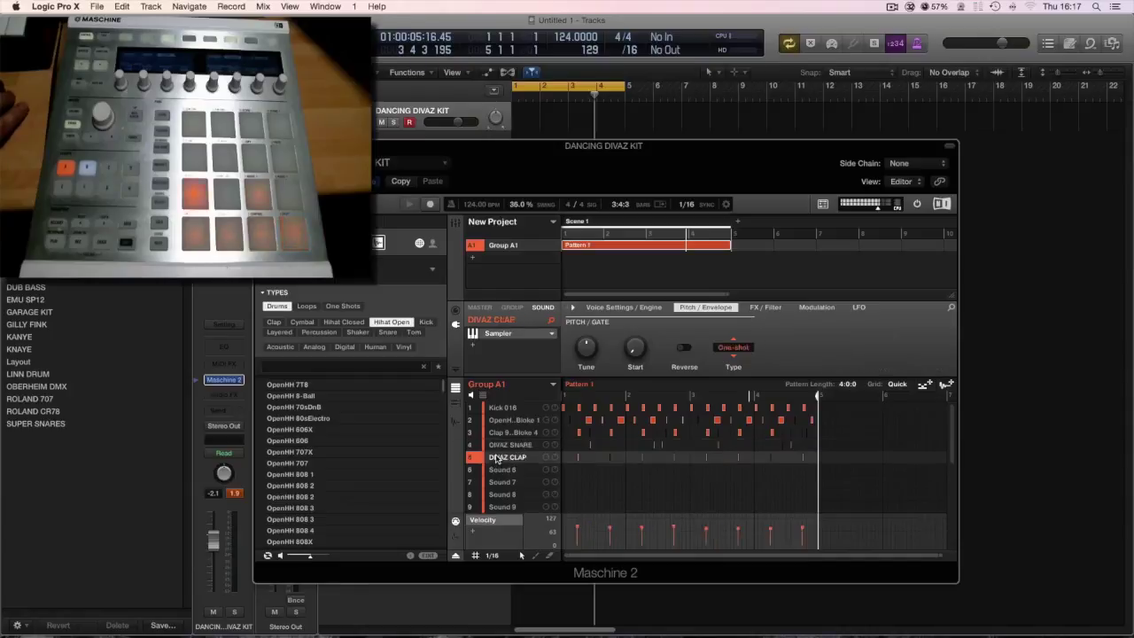
click(499, 444)
click(500, 433)
click(502, 420)
click(502, 407)
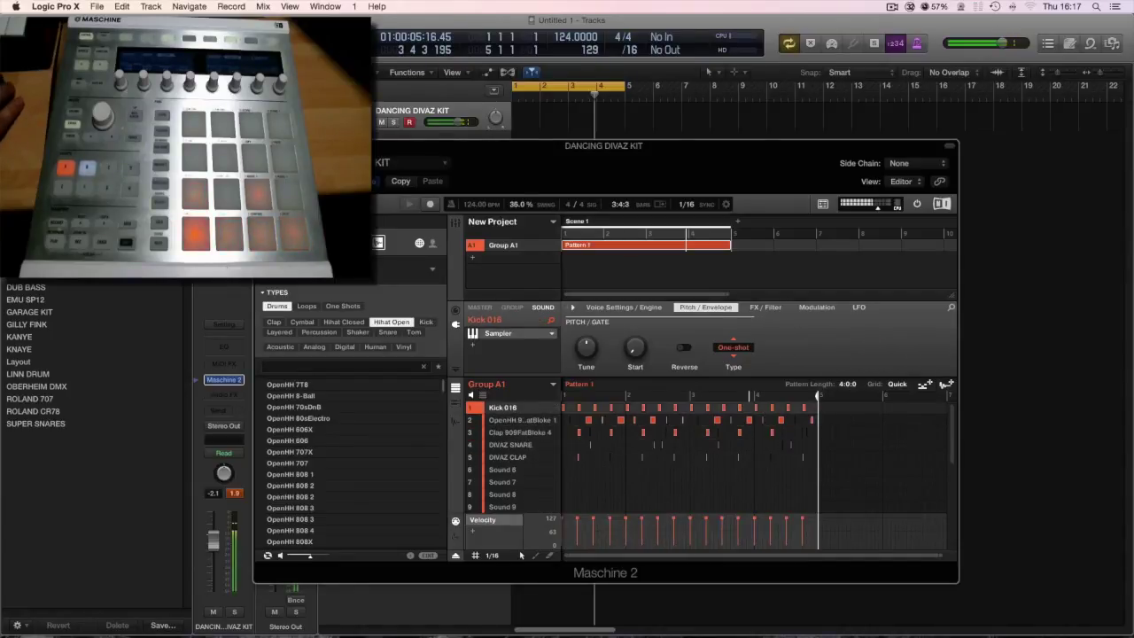
Close the plug-in window and check the input choices offered for a new audio track
key(super+w)
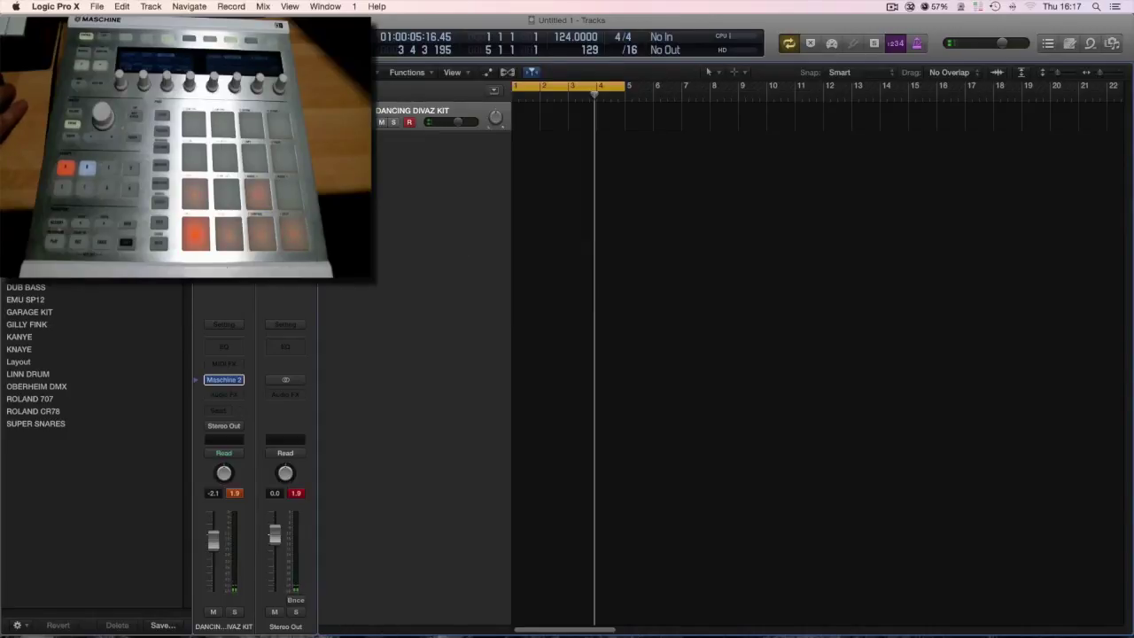
key(alt+super+n)
click(577, 51)
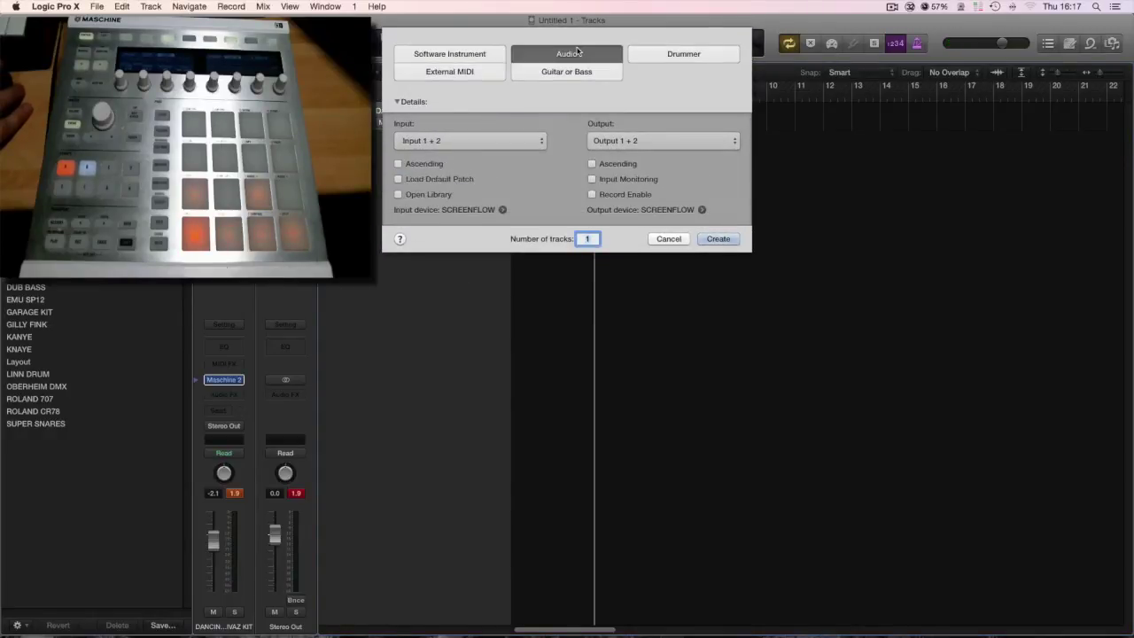
click(480, 143)
click(479, 141)
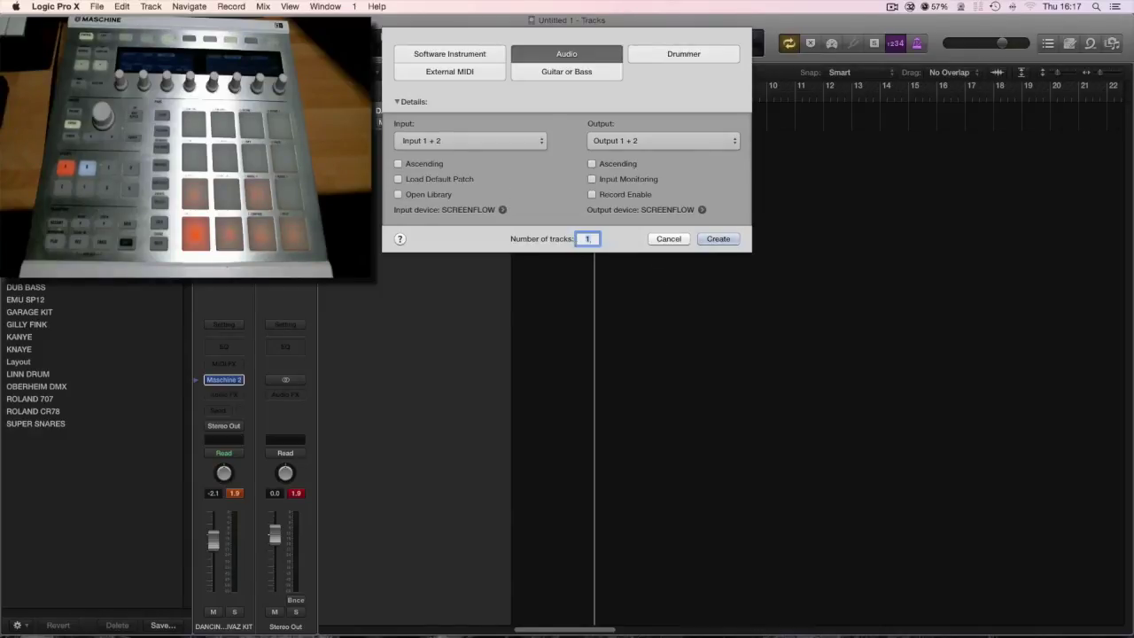
key(Return)
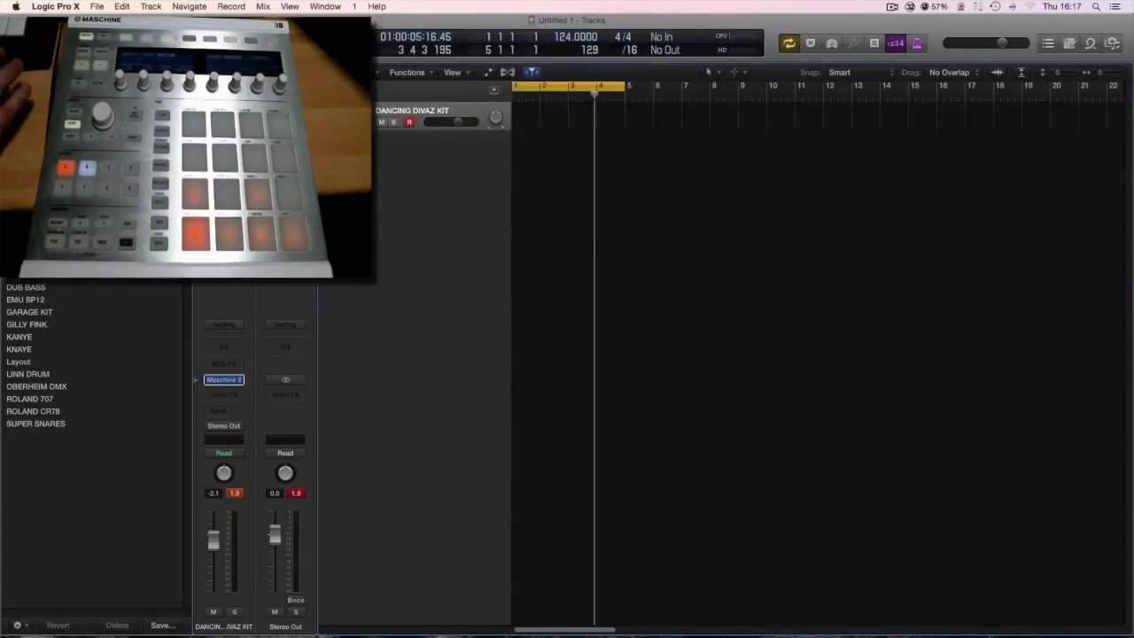
Reopen the Maschine 2 plug-in window from the DANCING DIVAZ KIT track and reposition it over the arrangement
click(443, 107)
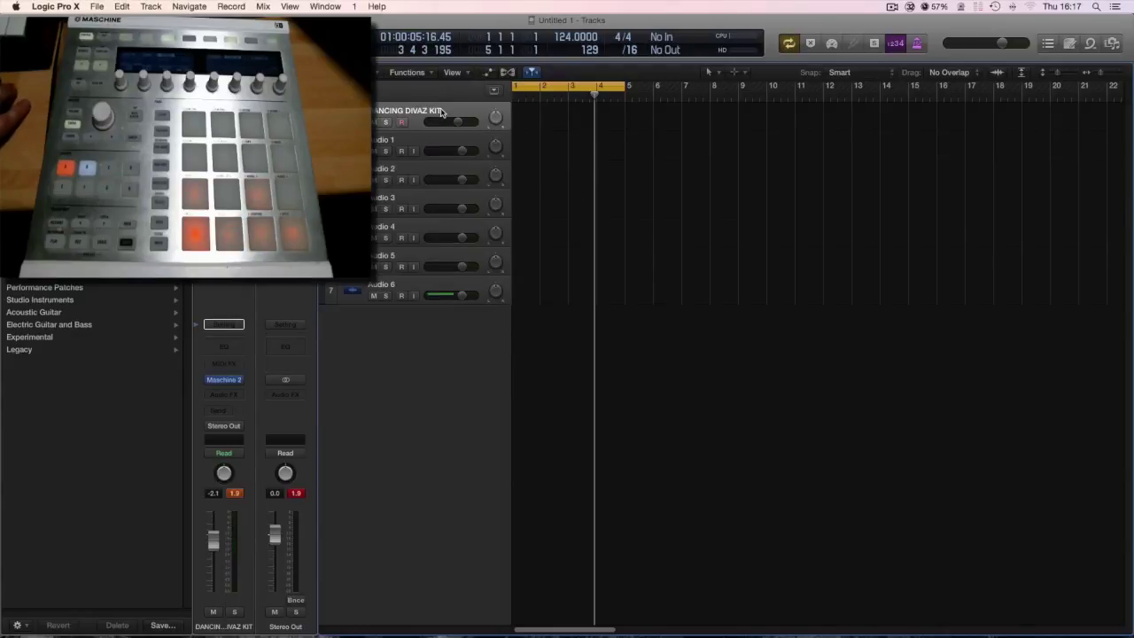
click(222, 381)
drag(479, 182, 556, 131)
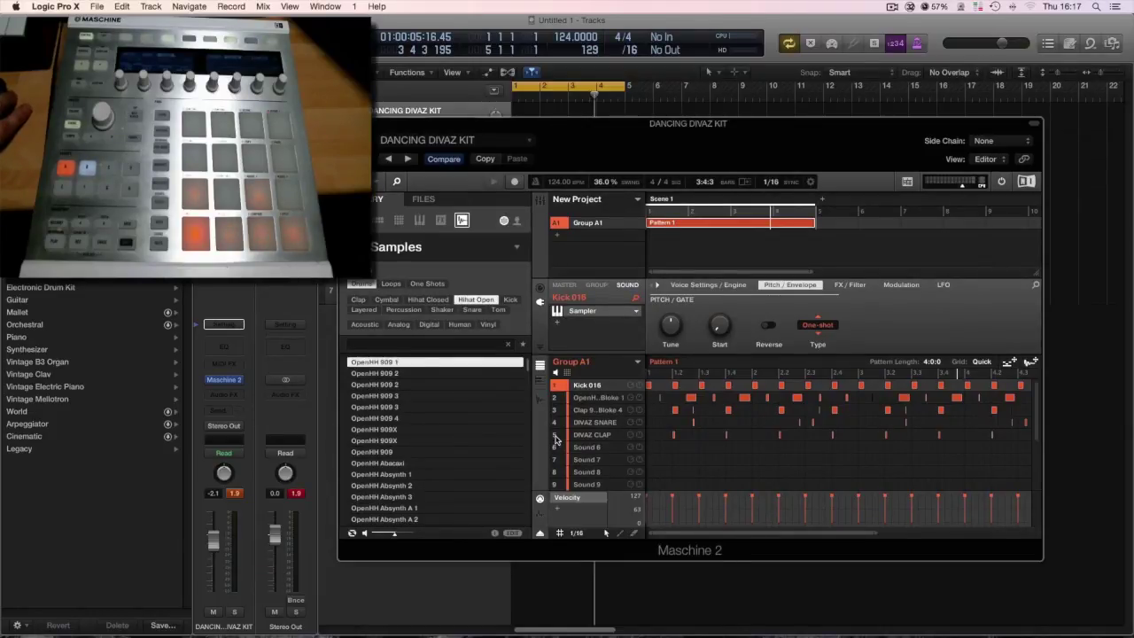
drag(1030, 362, 1028, 364)
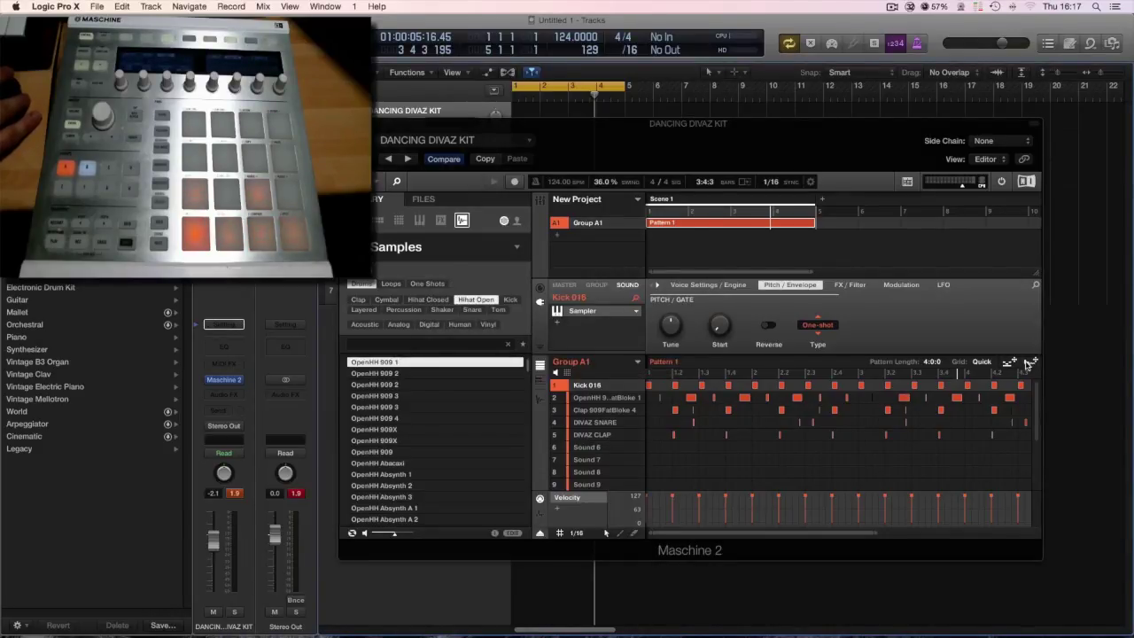
Mute DIVAZ CLAP, DIVAZ SNARE, Clap 909FatBloke 4 and the open hi-hat so only Kick 016 plays
click(558, 435)
click(555, 423)
click(556, 410)
click(555, 398)
Bring the kick pattern into Logic as audio at bar 1 of Audio 1, and name that track KIK
drag(676, 118, 697, 249)
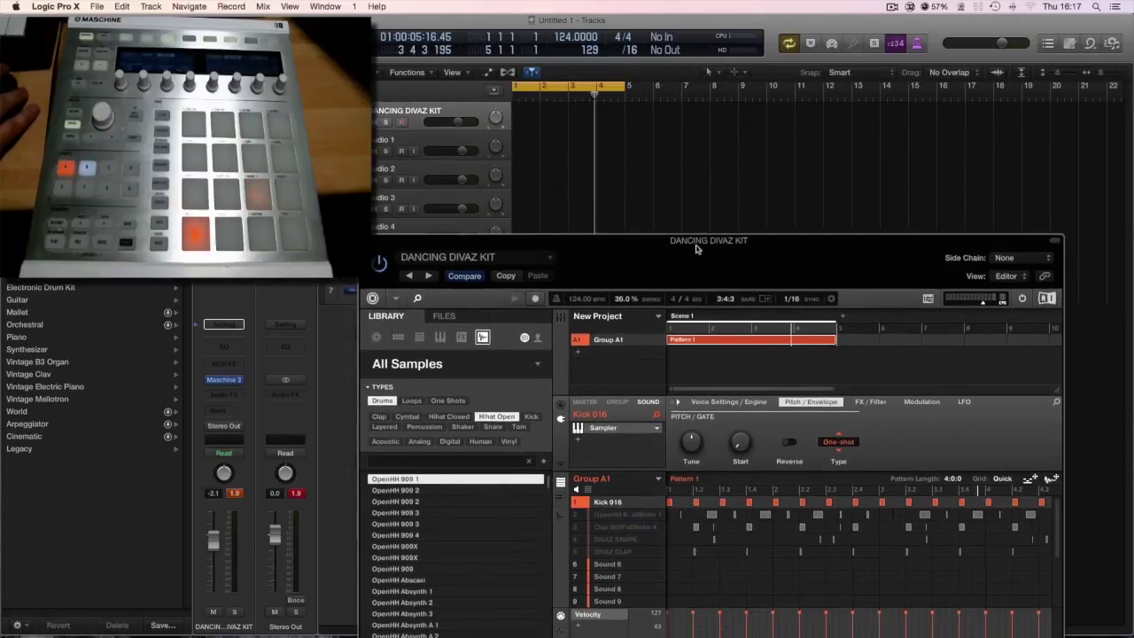
drag(1054, 482, 514, 155)
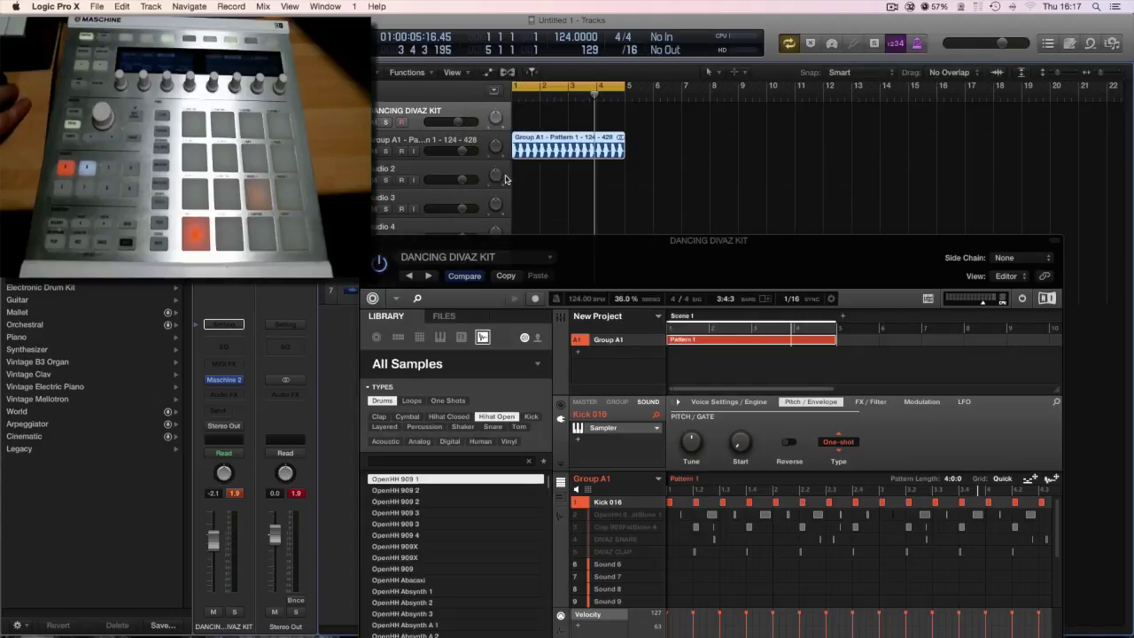
click(381, 139)
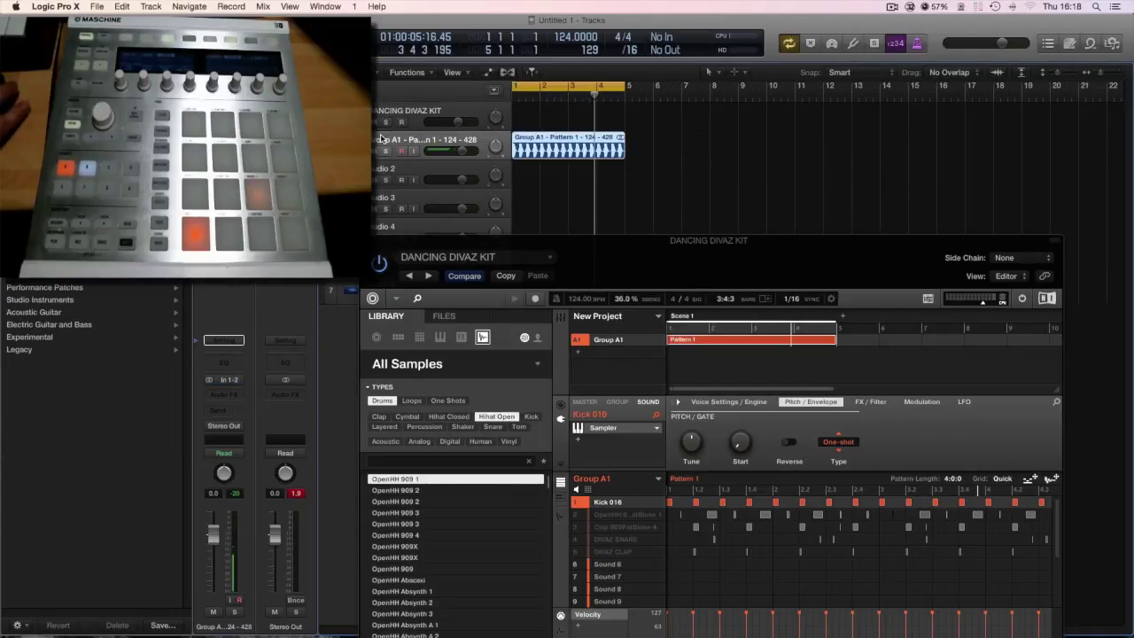
double_click(381, 139)
key(Return)
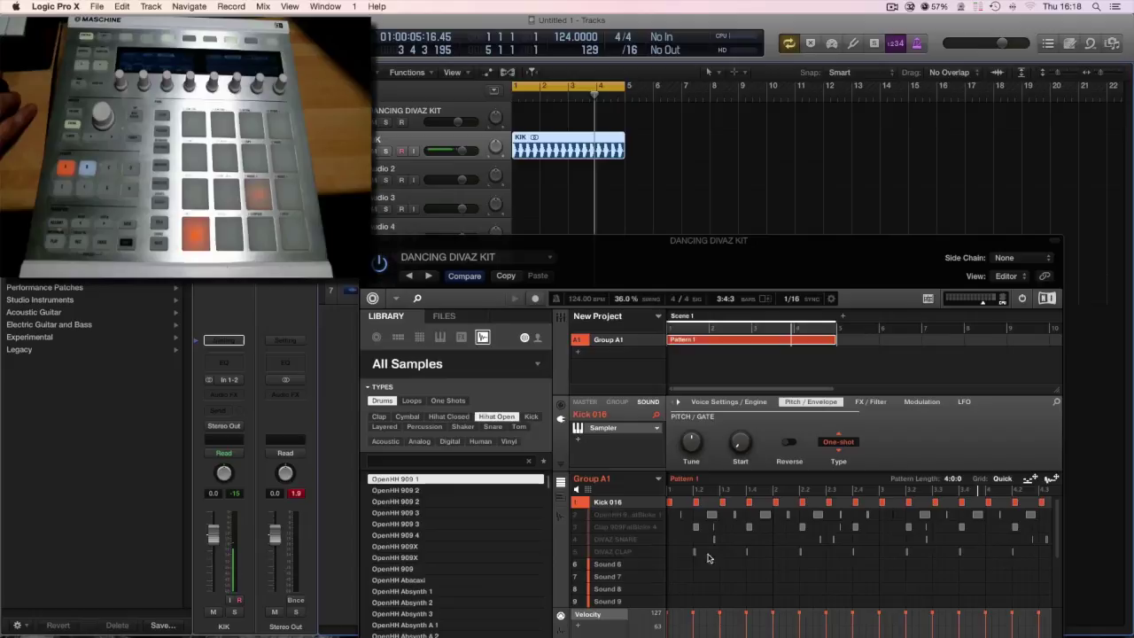
Mute Kick 016, unmute the open hi-hat, and bring its pattern in as audio at bar 1 of Audio 2
click(579, 502)
click(578, 502)
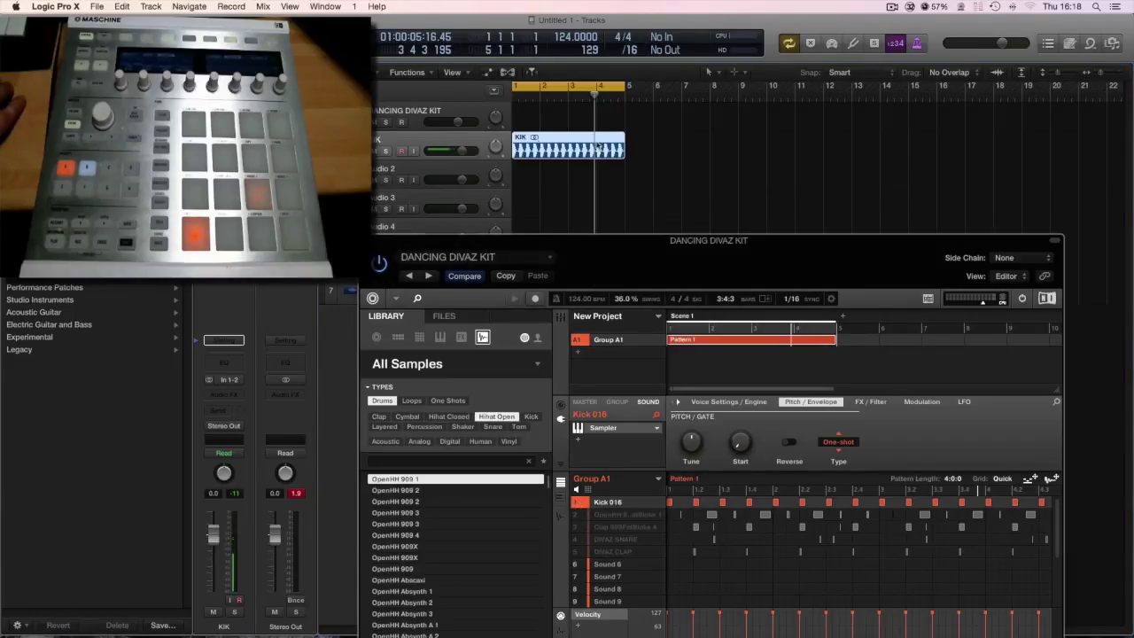
click(657, 516)
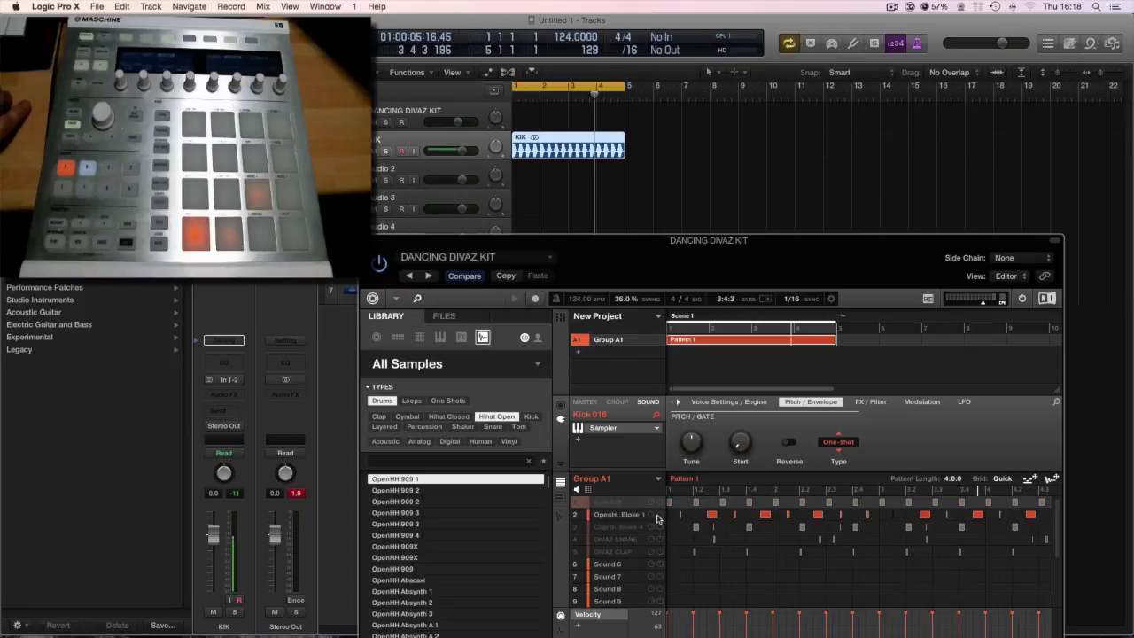
drag(1052, 479, 510, 178)
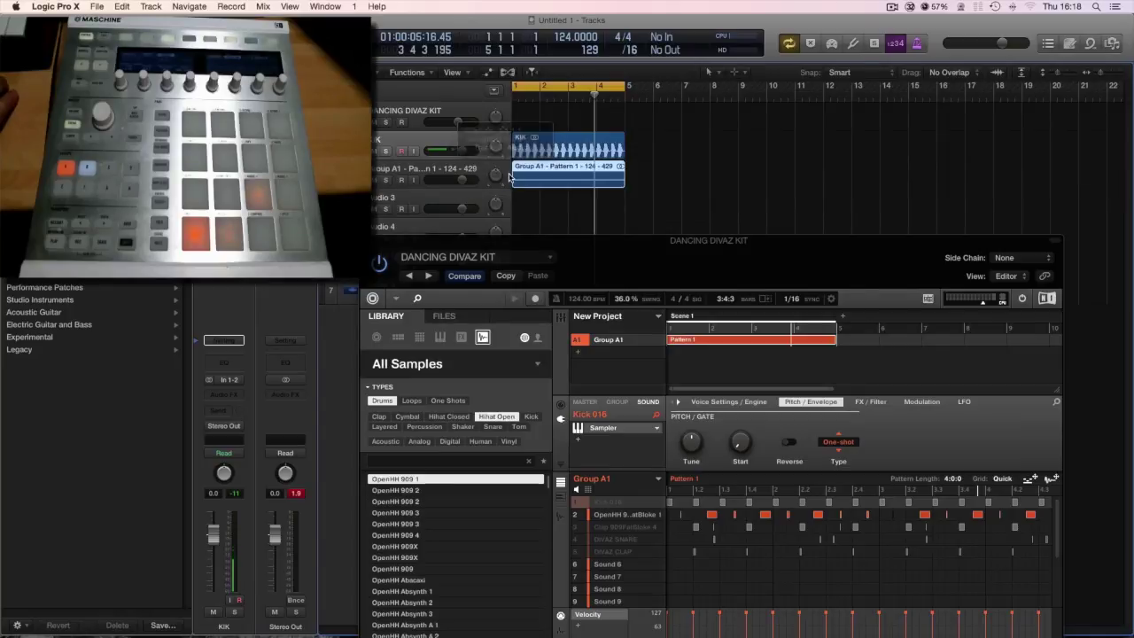
Rename the hi-hat audio track HATS and name its region after the track
click(408, 177)
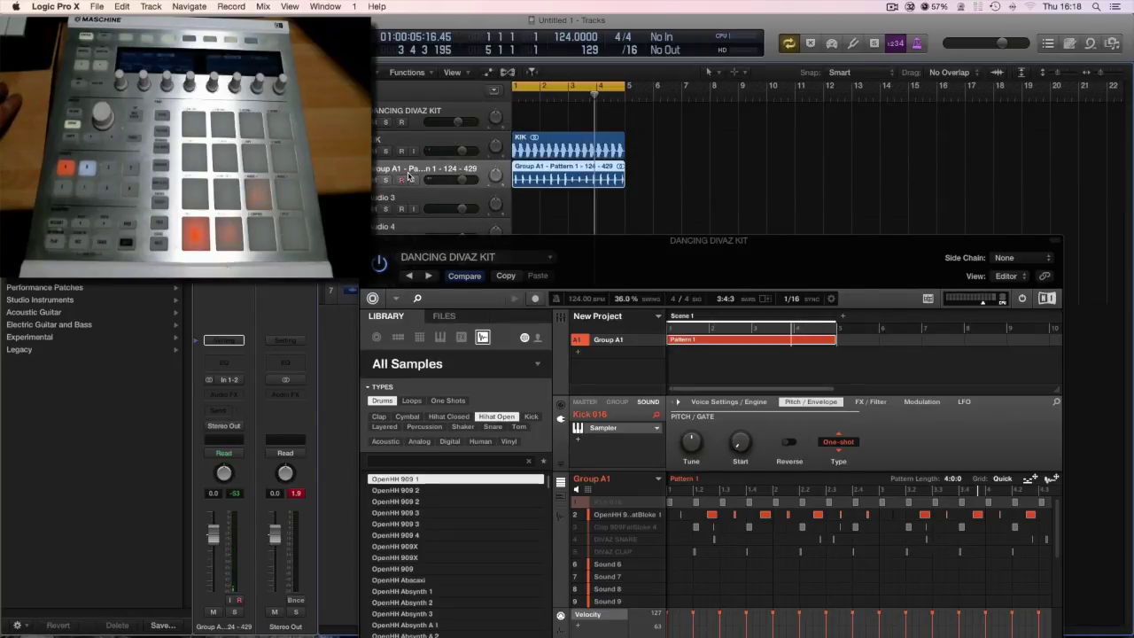
double_click(409, 170)
text(HATS)
key(Return)
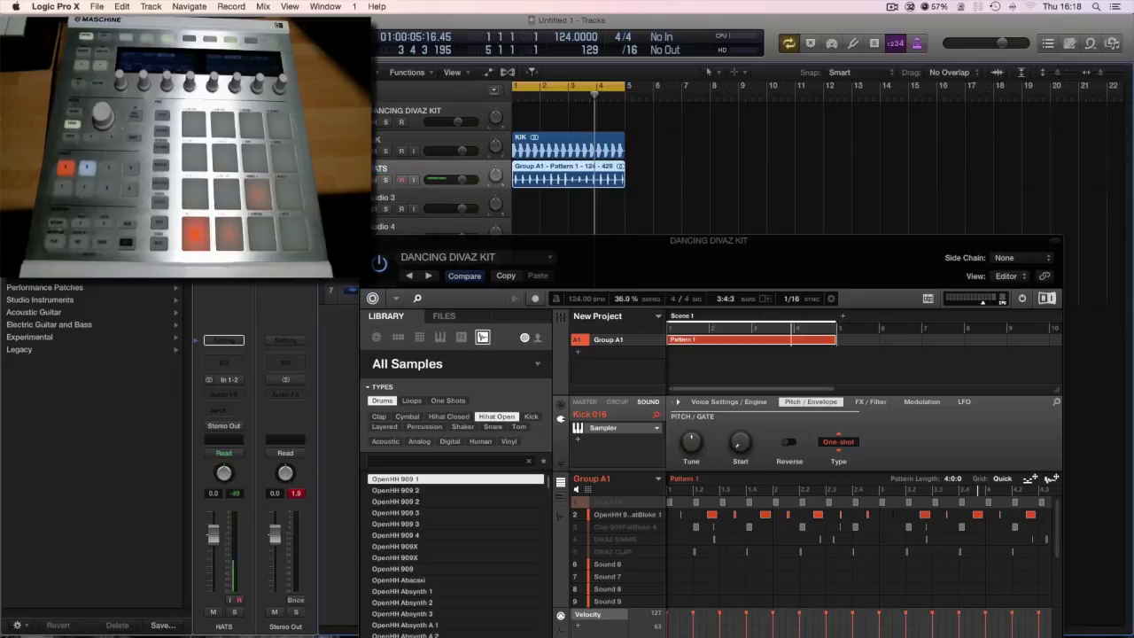
key(alt+shift+n)
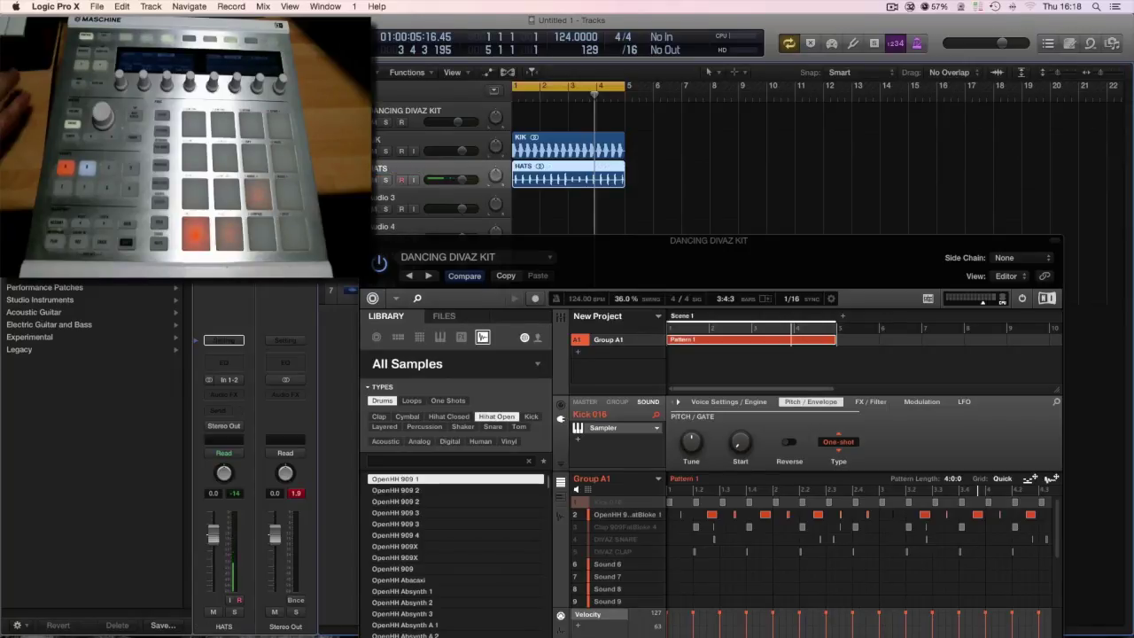
Mute the open hi-hat, unmute Clap 909FatBloke 4, and bring its pattern in as audio at bar 1 of Audio 3
click(576, 515)
click(576, 528)
drag(1048, 481, 516, 214)
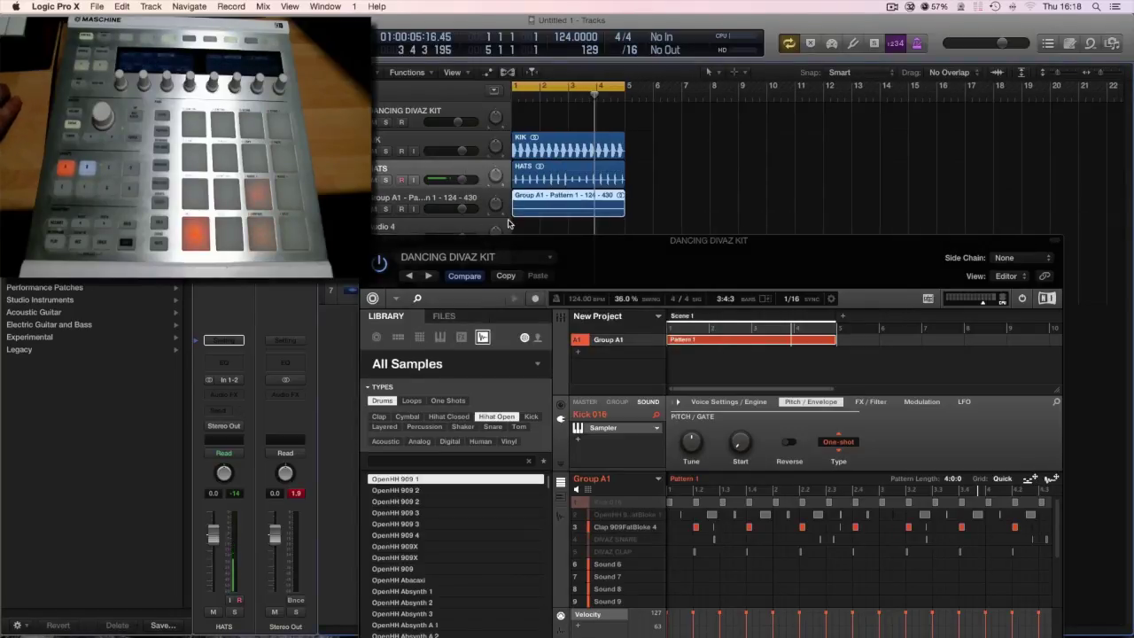
Rename the first clap's audio track CLAP 1 and name its region after the track
double_click(418, 202)
text(CLAP 1)
key(Return)
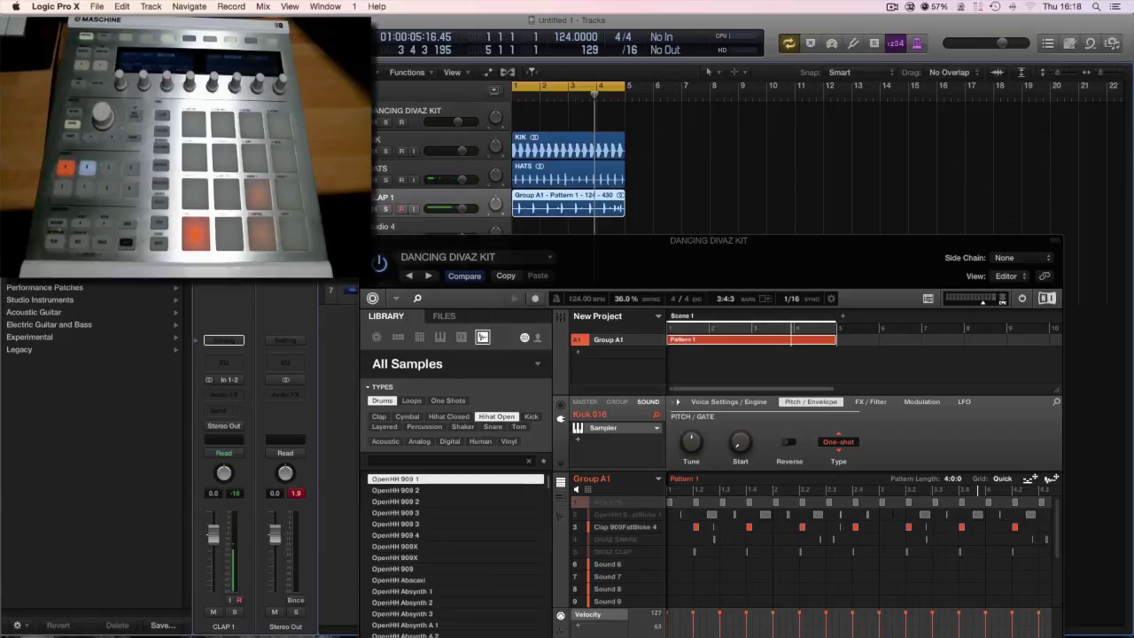
key(alt+shift+n)
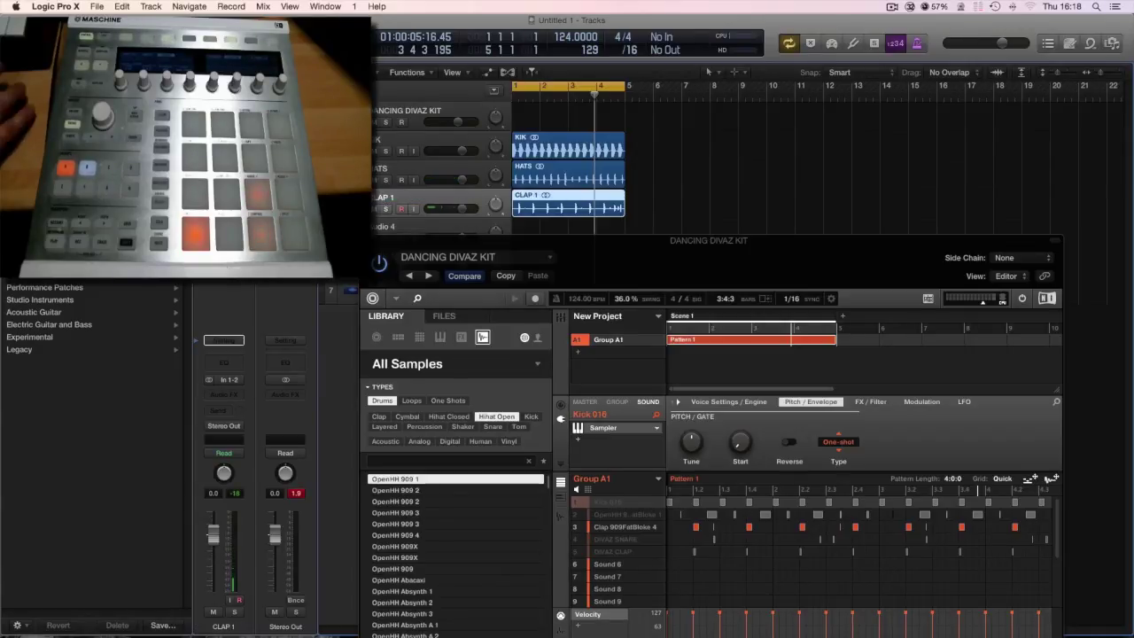
With only DIVAZ SNARE unmuted, bring its pattern in as audio at bar 1 of Audio 4
drag(468, 246, 456, 294)
click(563, 588)
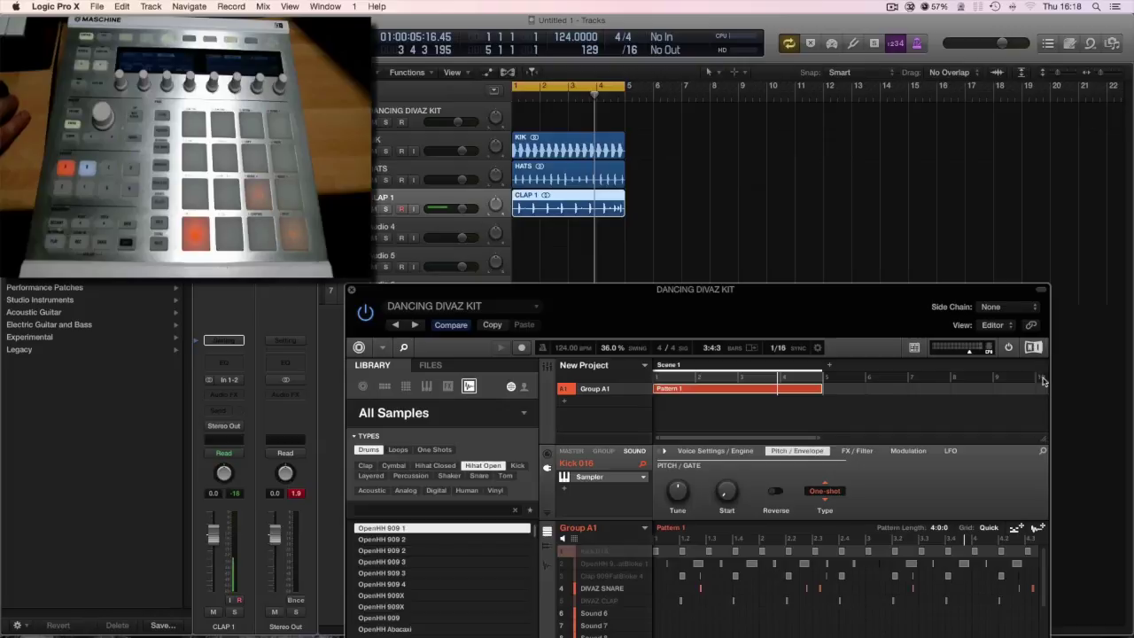
drag(1037, 528, 514, 232)
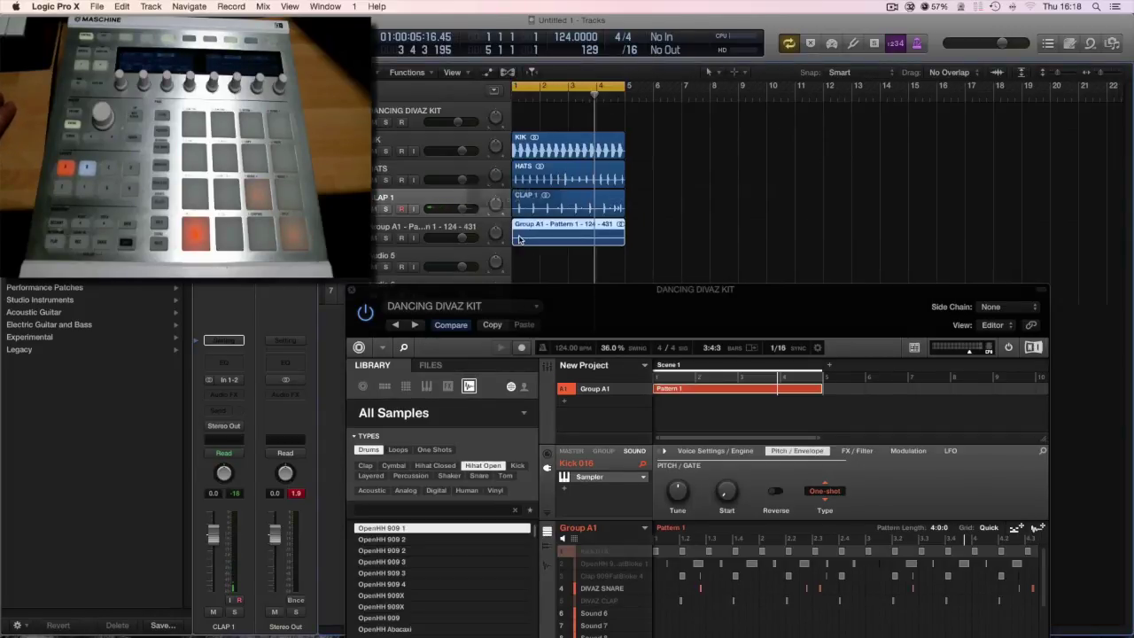
Rename the snare audio track snare, name its region after the track, and select Audio 5
click(412, 228)
double_click(412, 229)
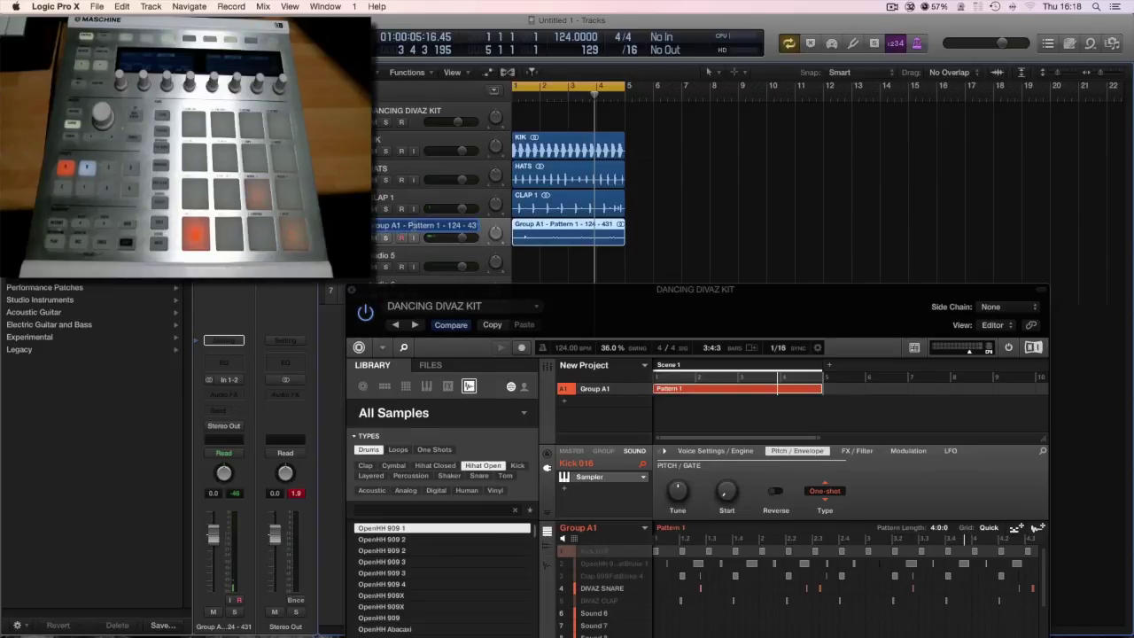
text(snar)
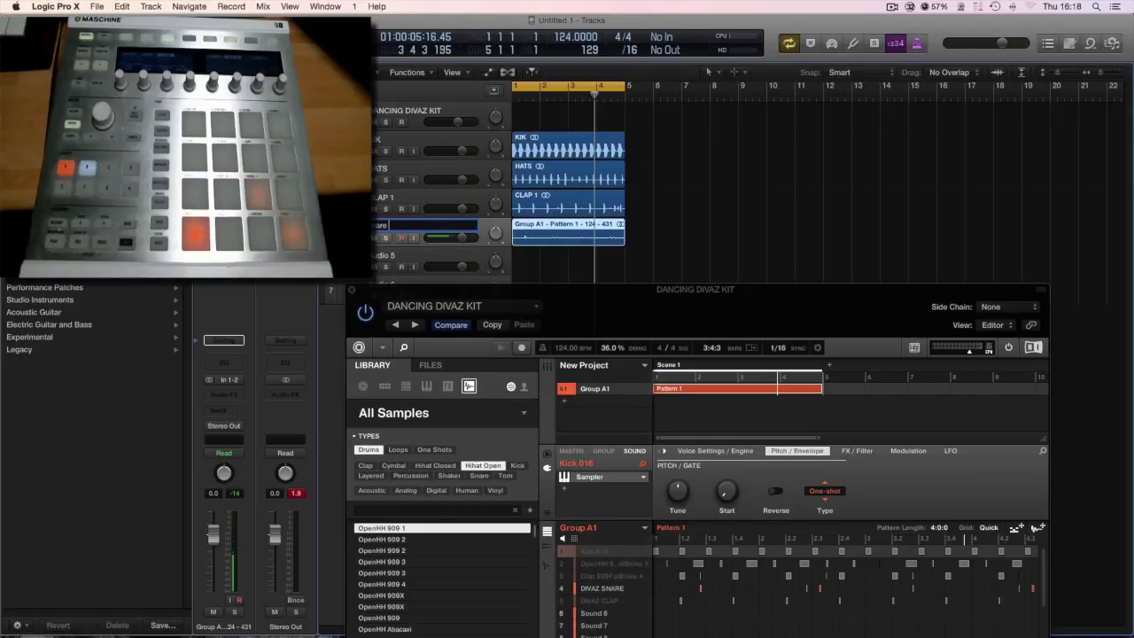
key(Return)
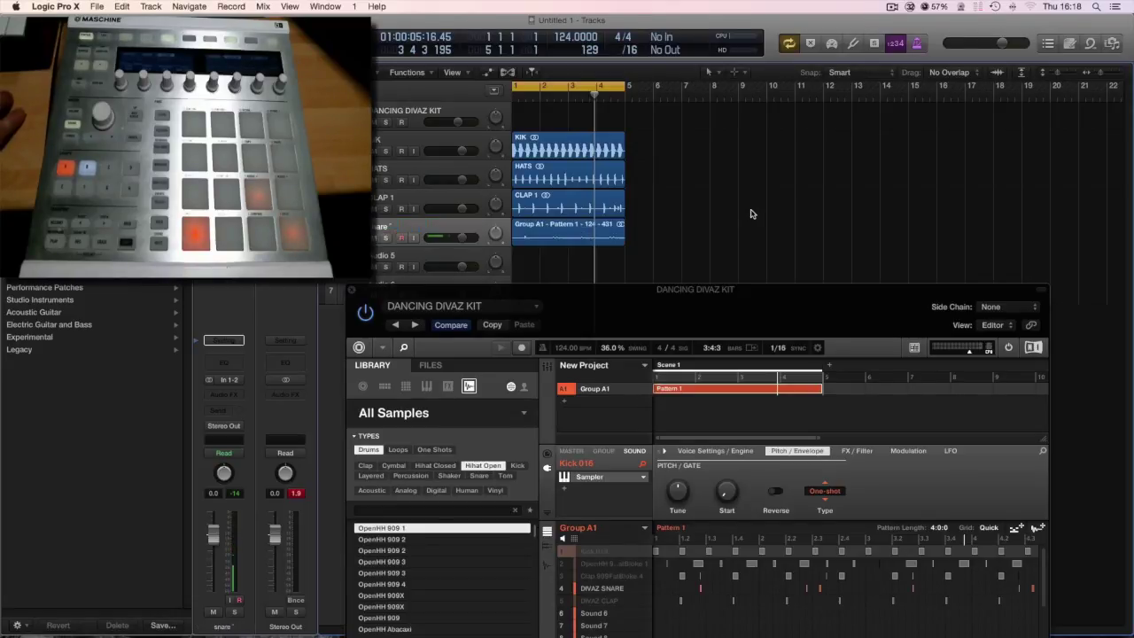
key(Down)
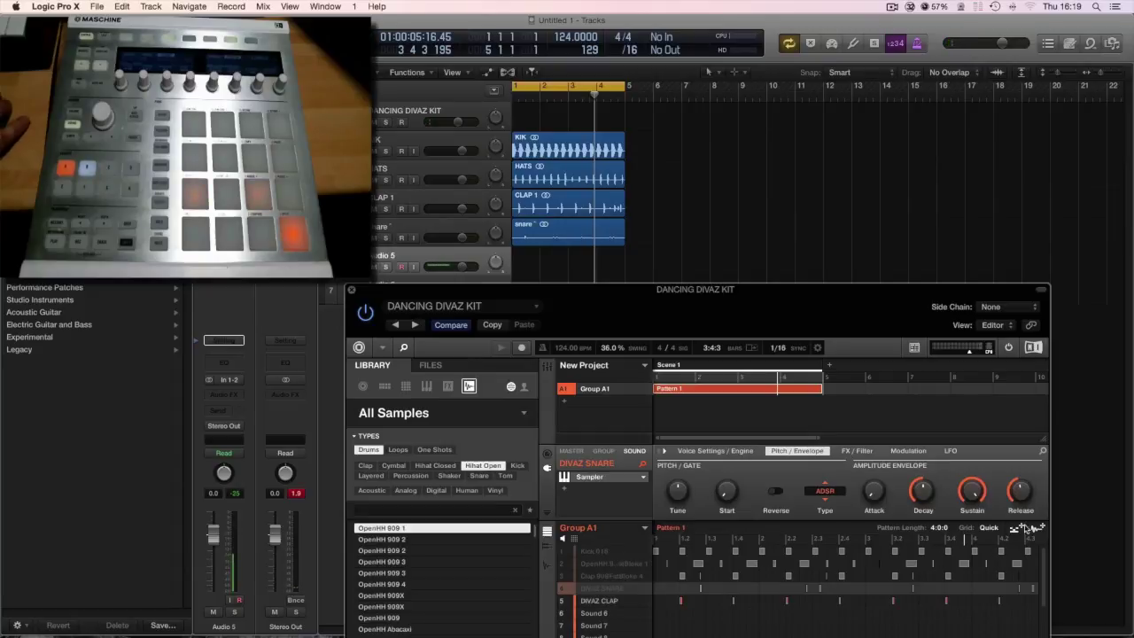
Bring the DIVAZ CLAP pattern in as audio at bar 1 of Audio 5 and rename that track clap 2
drag(1035, 529, 517, 259)
drag(566, 304, 634, 142)
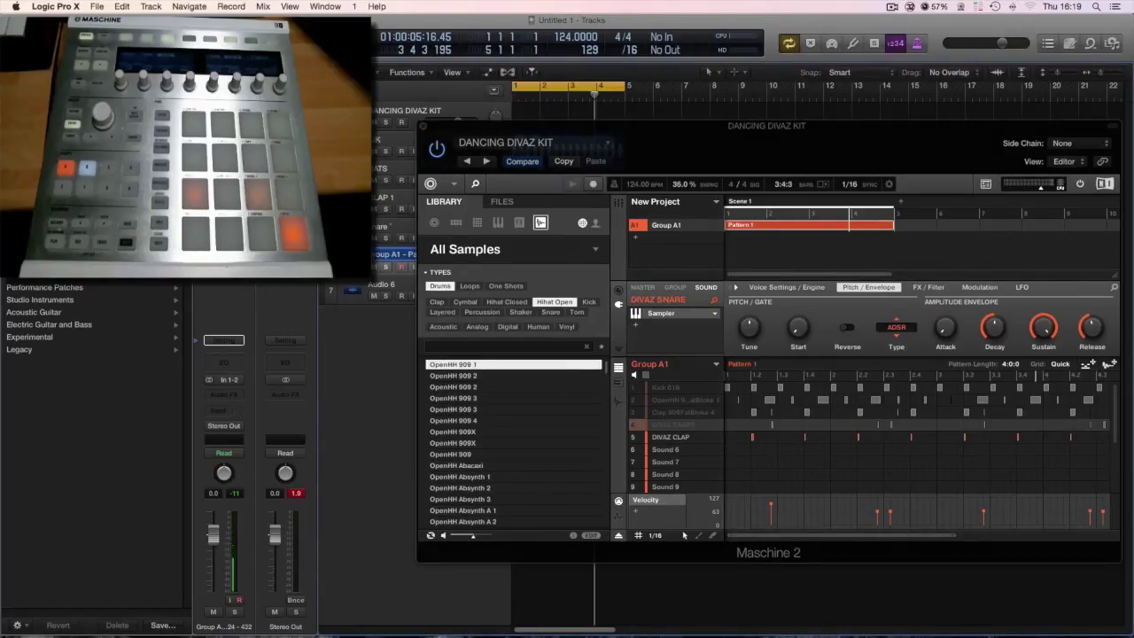
text(clap 2)
key(Return)
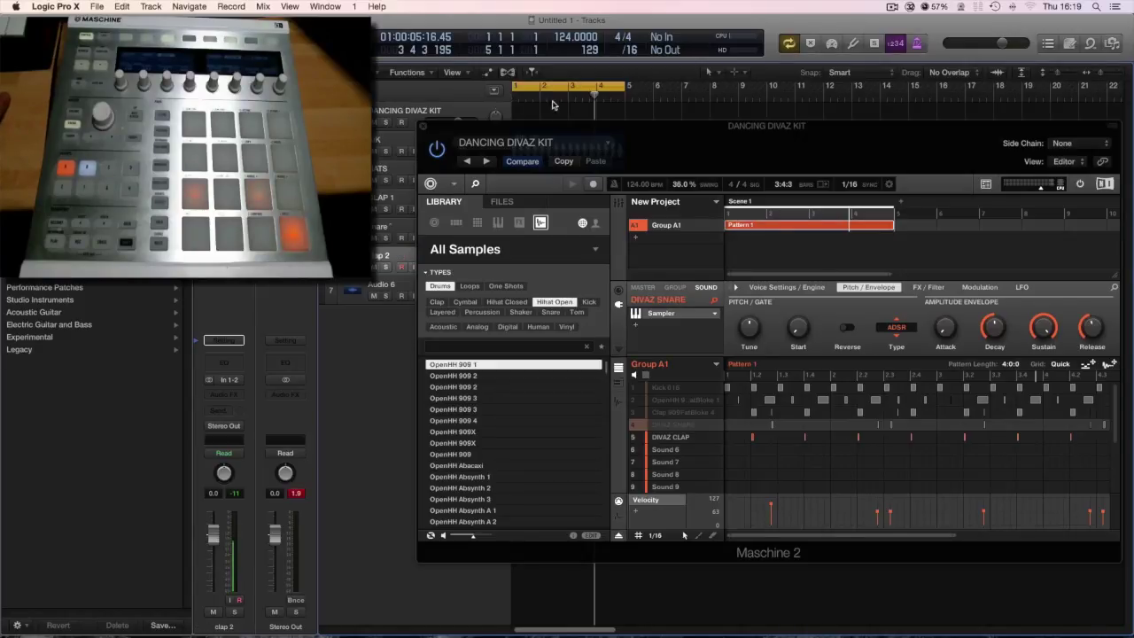
Mute DIVAZ CLAP in Maschine, close the plug-in window, and play back the five audio tracks
drag(559, 133, 445, 142)
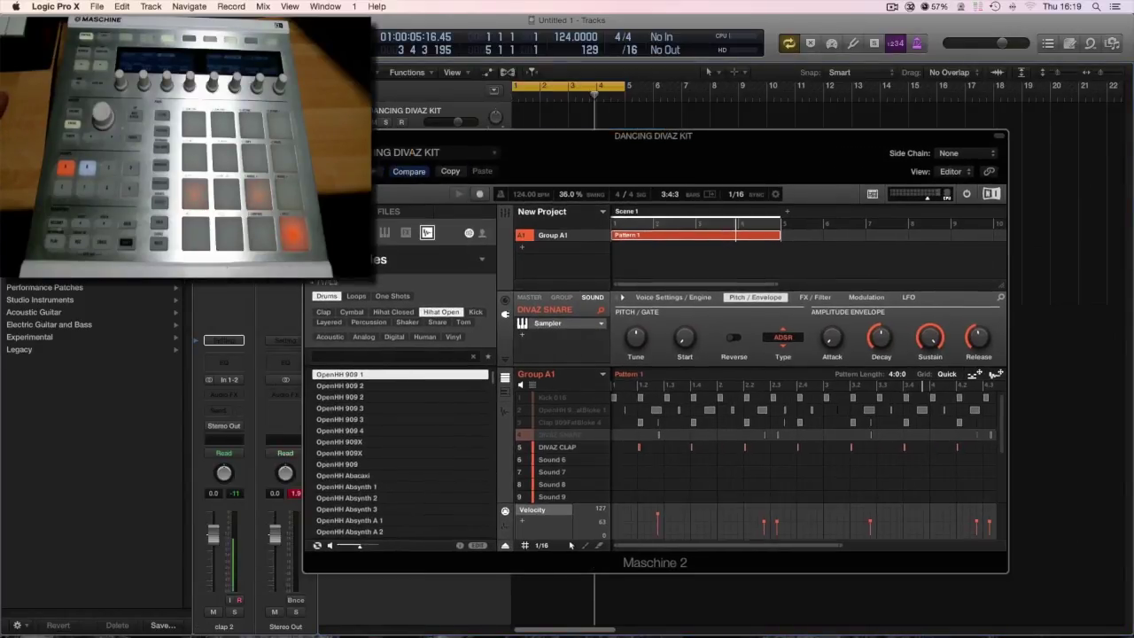
click(520, 448)
drag(572, 544, 561, 550)
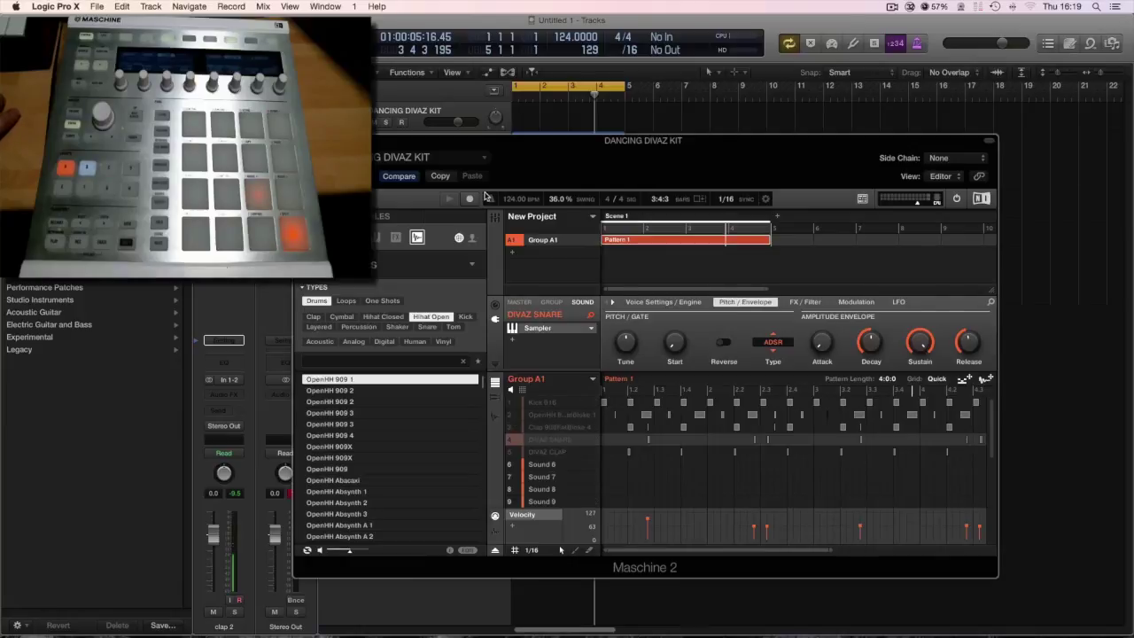
click(302, 139)
click(735, 209)
key(space)
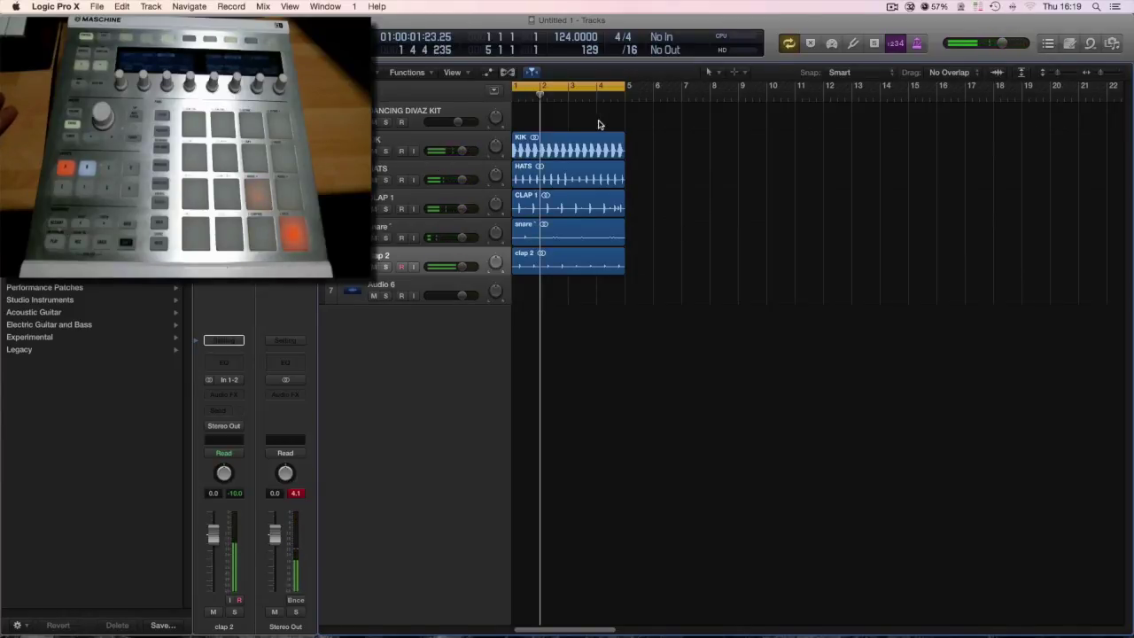
Repeat all five audio regions three times so the arrangement runs to bar 17
key(super+a)
key(super+r)
key(super+r)
key(super+r)
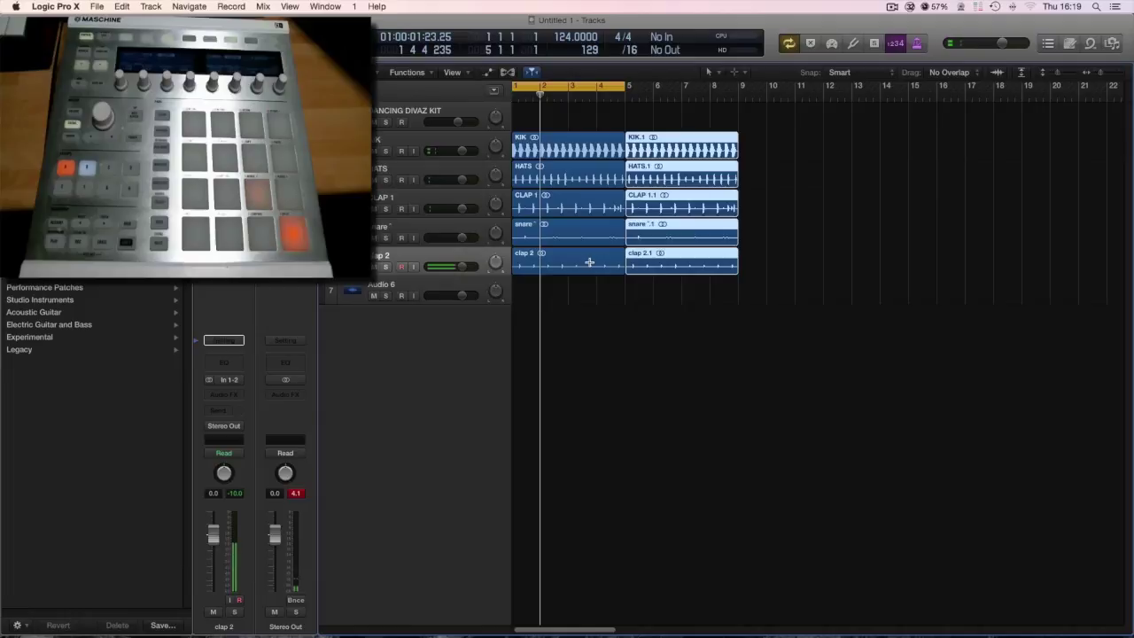
click(661, 296)
key(super+Left)
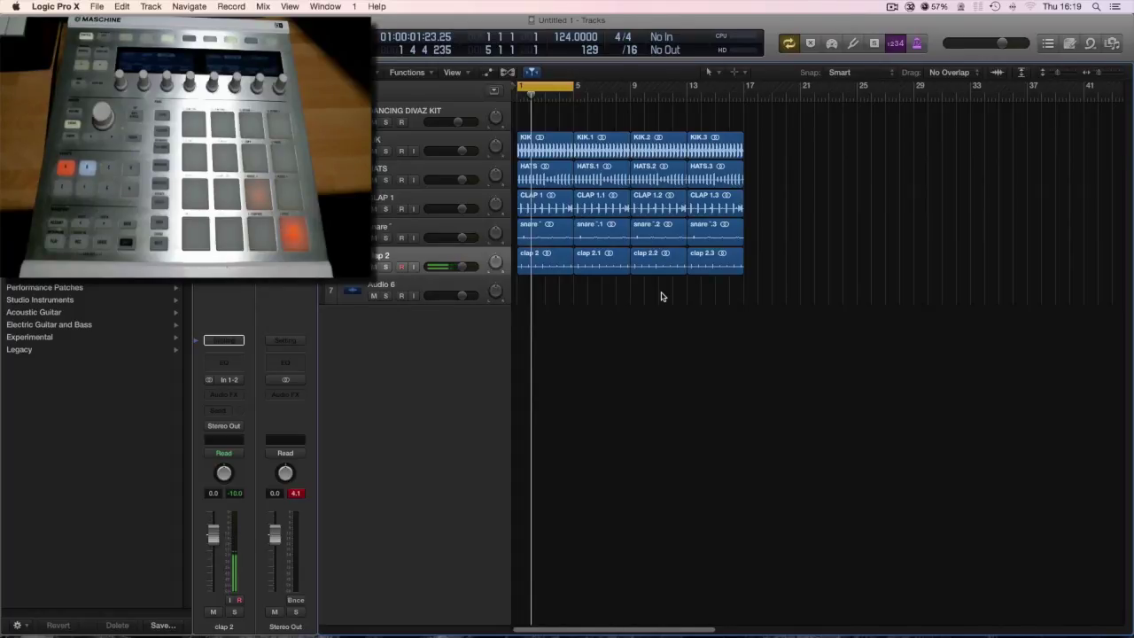
Mute all four regions on the HATS track
click(430, 171)
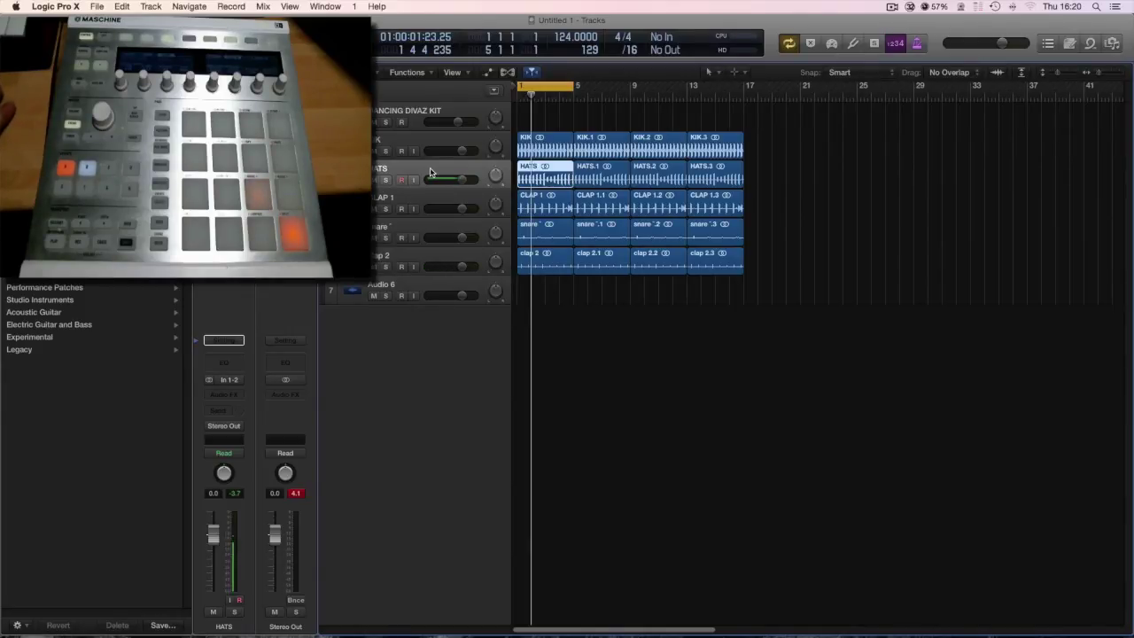
drag(764, 178, 564, 180)
key(ctrl+m)
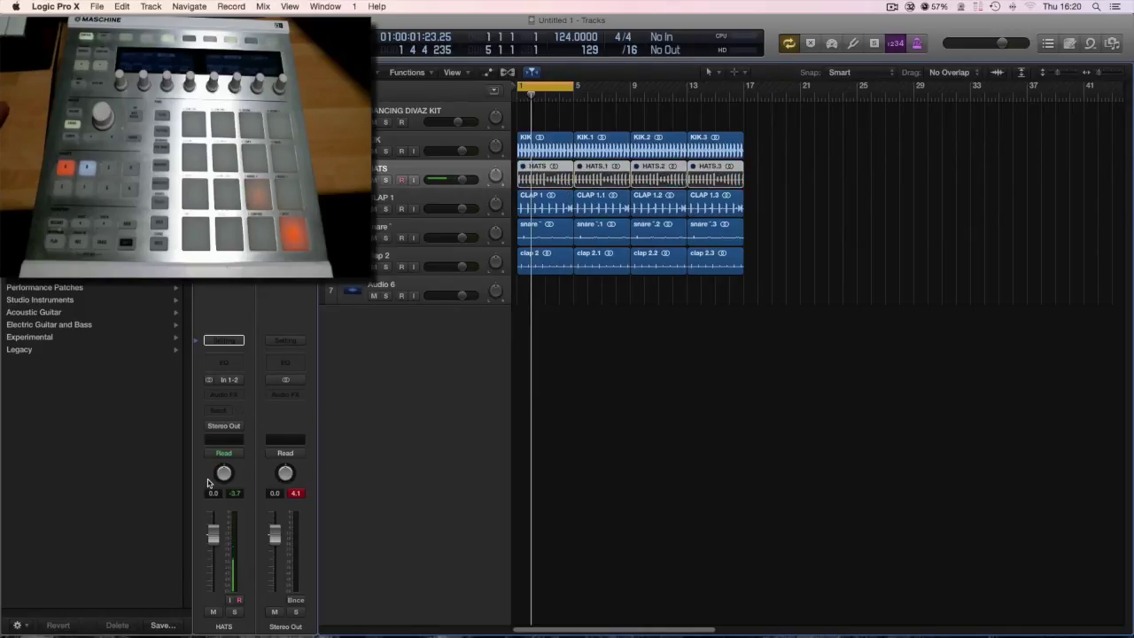
Reopen Maschine 2 from the kit track, unmute the open hi-hat, and replace its sample with OpenHH 909 4
click(422, 115)
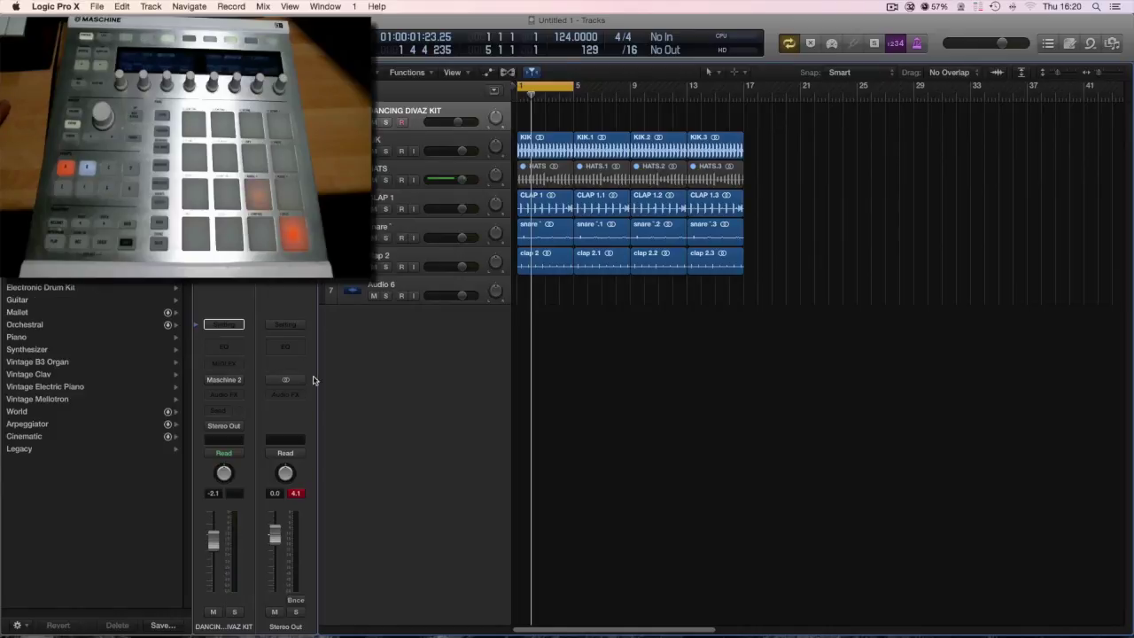
click(223, 380)
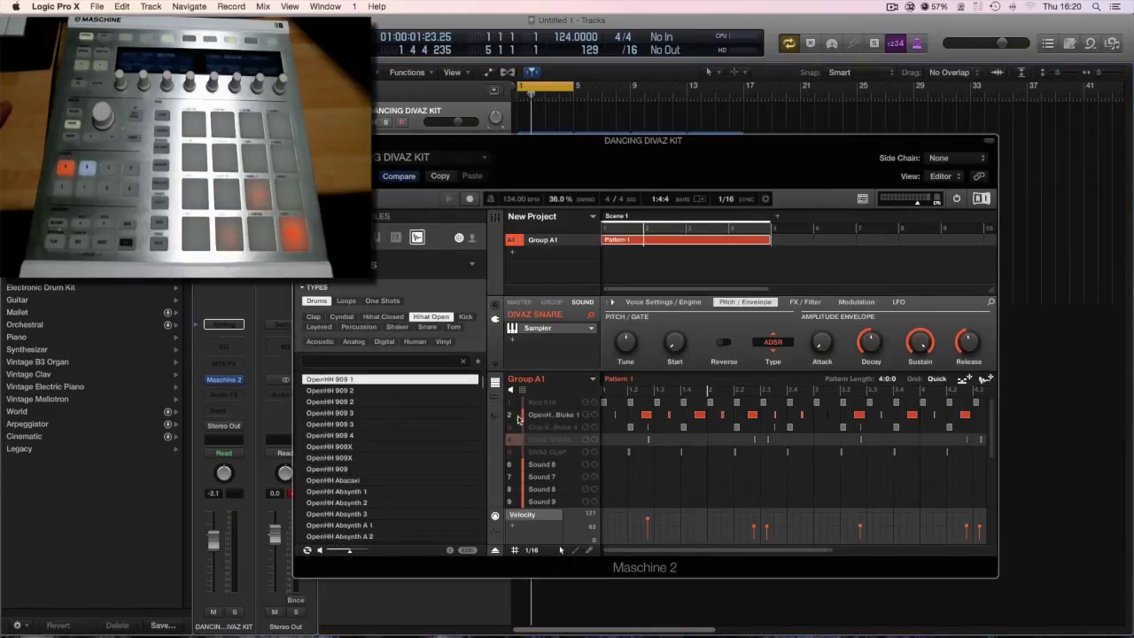
click(518, 415)
click(341, 435)
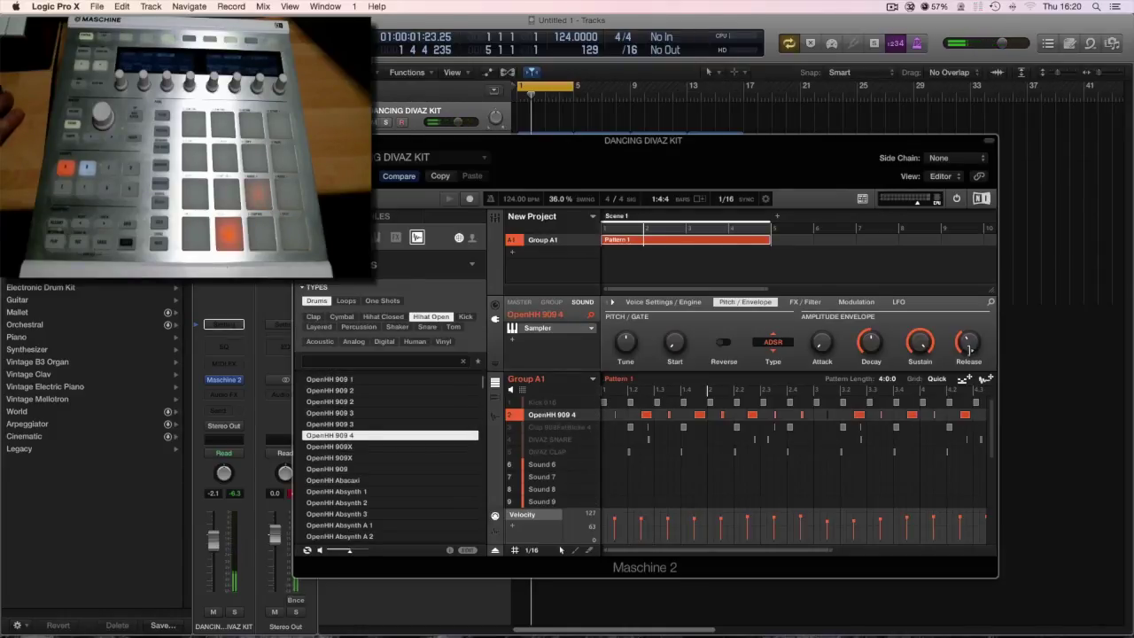
Bring the new hi-hat pattern in as audio at bar 17 of the HATS track
drag(949, 139, 924, 211)
drag(961, 452, 750, 182)
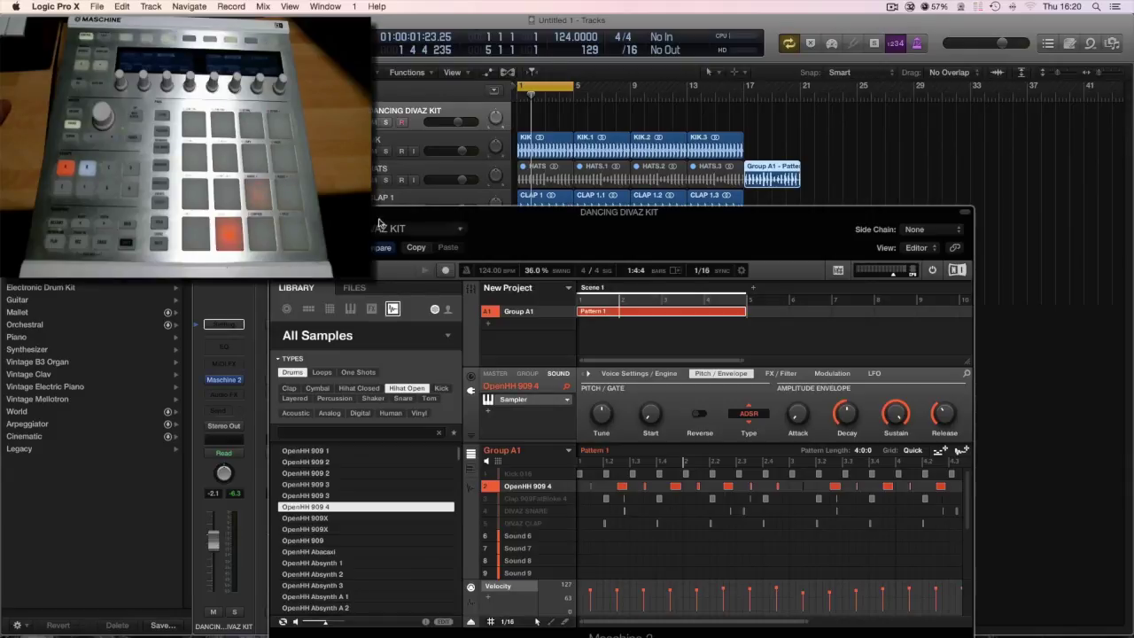
Mute the imported hi-hat audio region at bar 17 on the HATS track
click(769, 168)
key(ctrl+m)
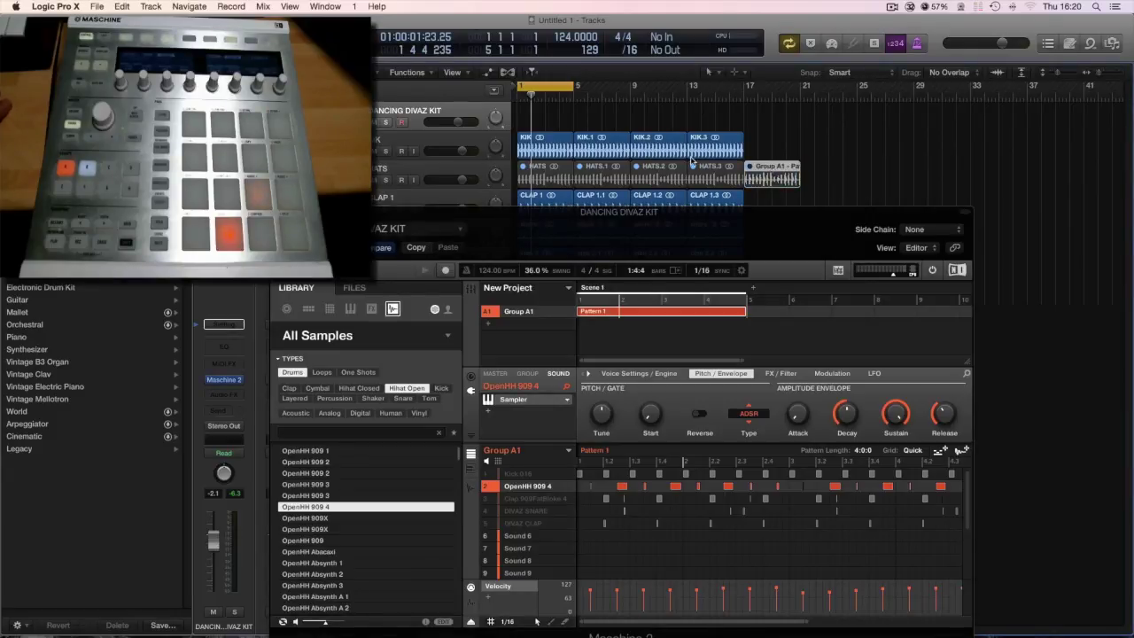
Audition other open hi-hat samples during playback, load OpenHH Accent for the hi-hat sound, and close Maschine 2
key(space)
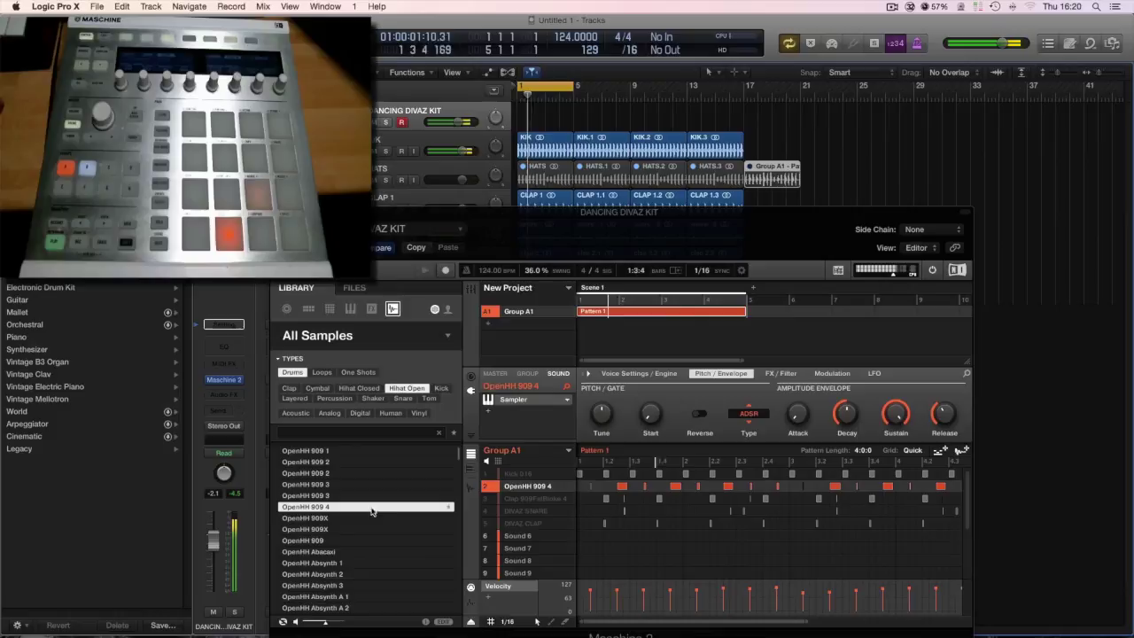
key(Down)
key(Down)
key(Down)
key(Down)
key(Down)
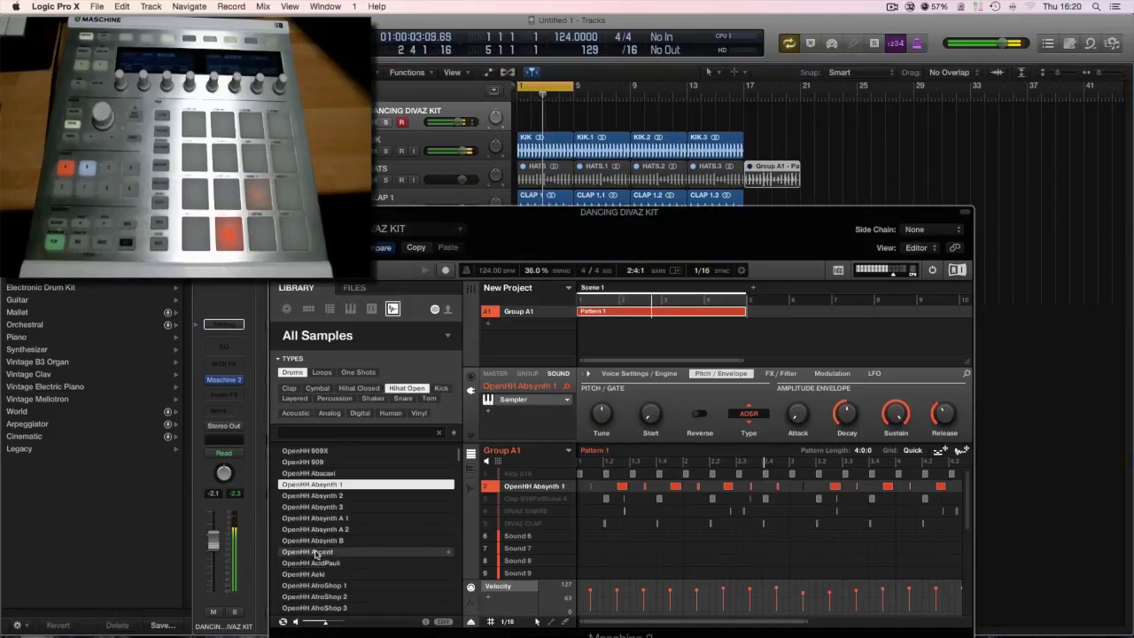
click(314, 550)
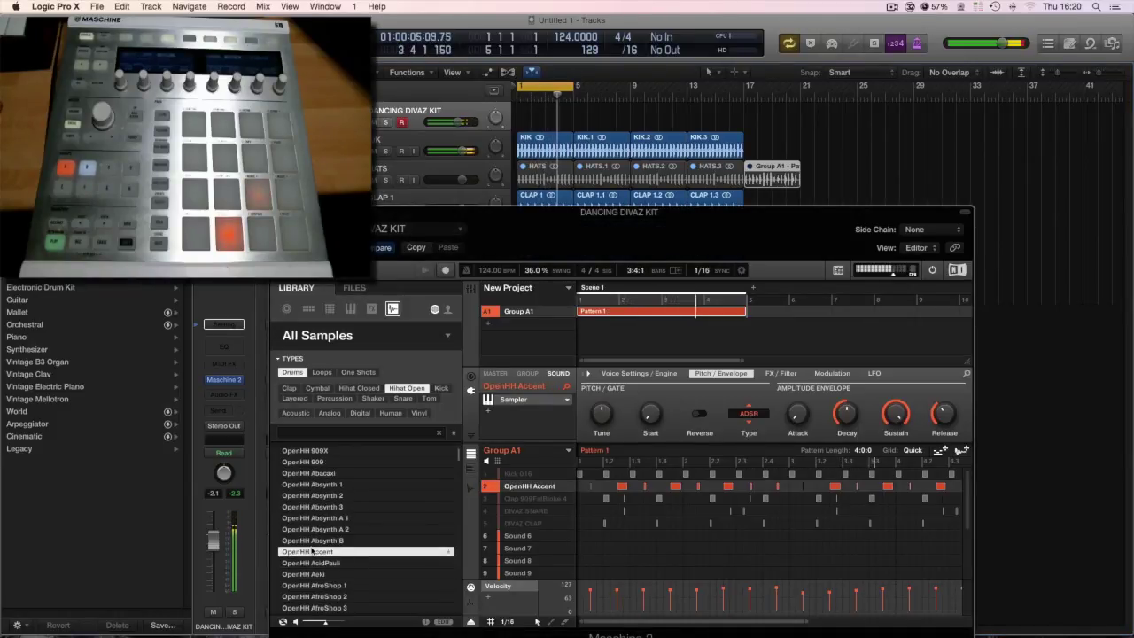
drag(536, 621, 539, 526)
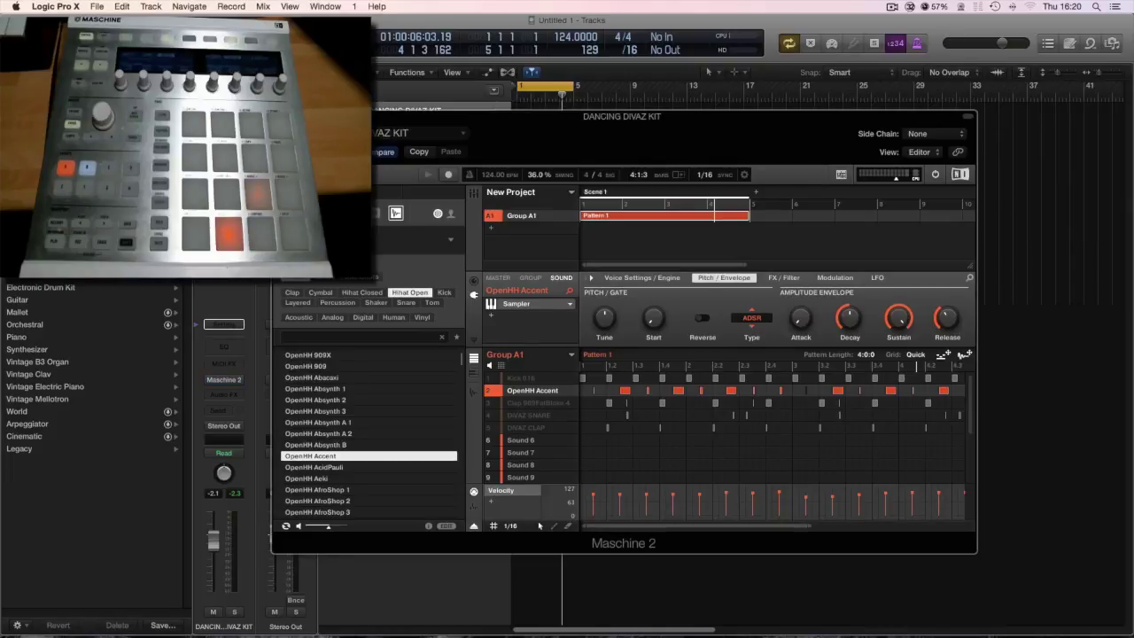
key(super+w)
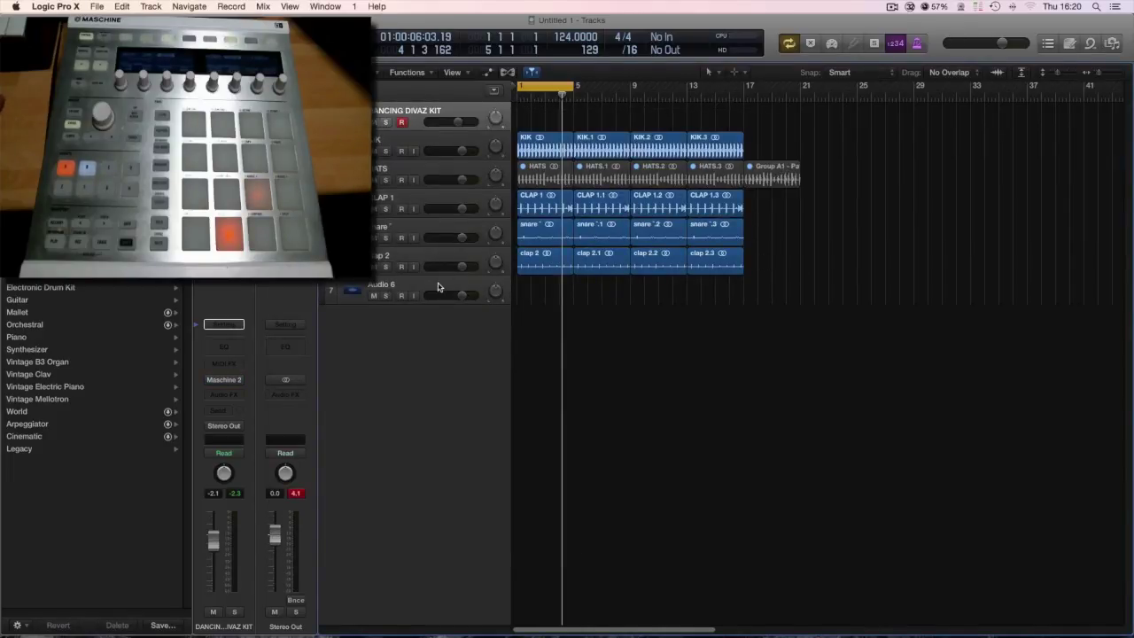
Reopen Maschine 2 from the DANCING DIVAZ KIT track, mute Group A1, and add a second empty group
click(439, 286)
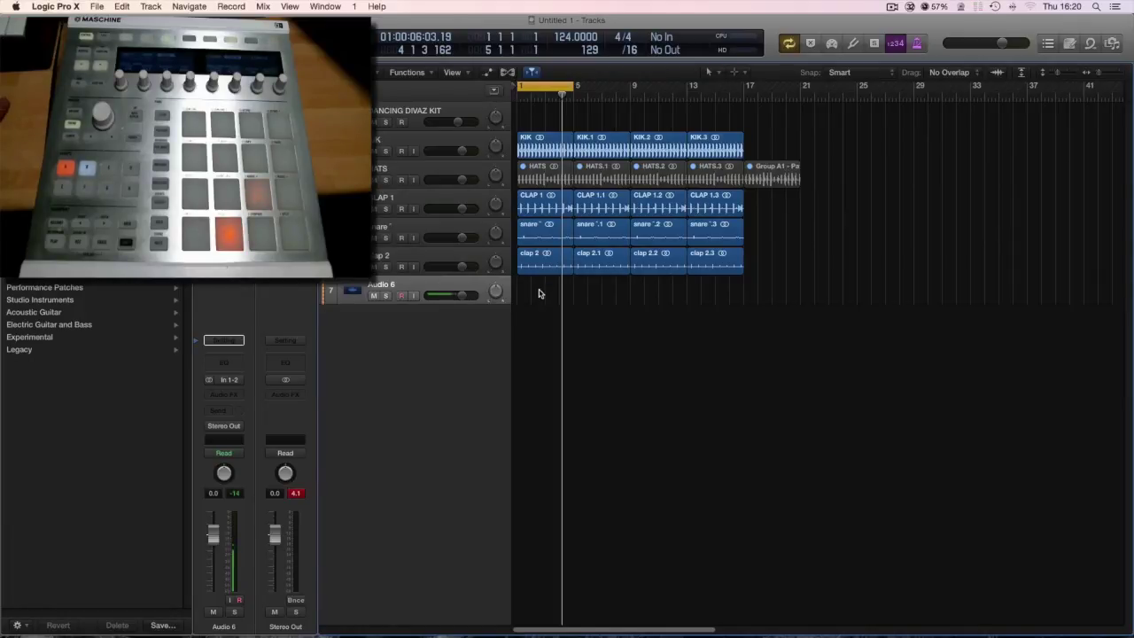
click(405, 114)
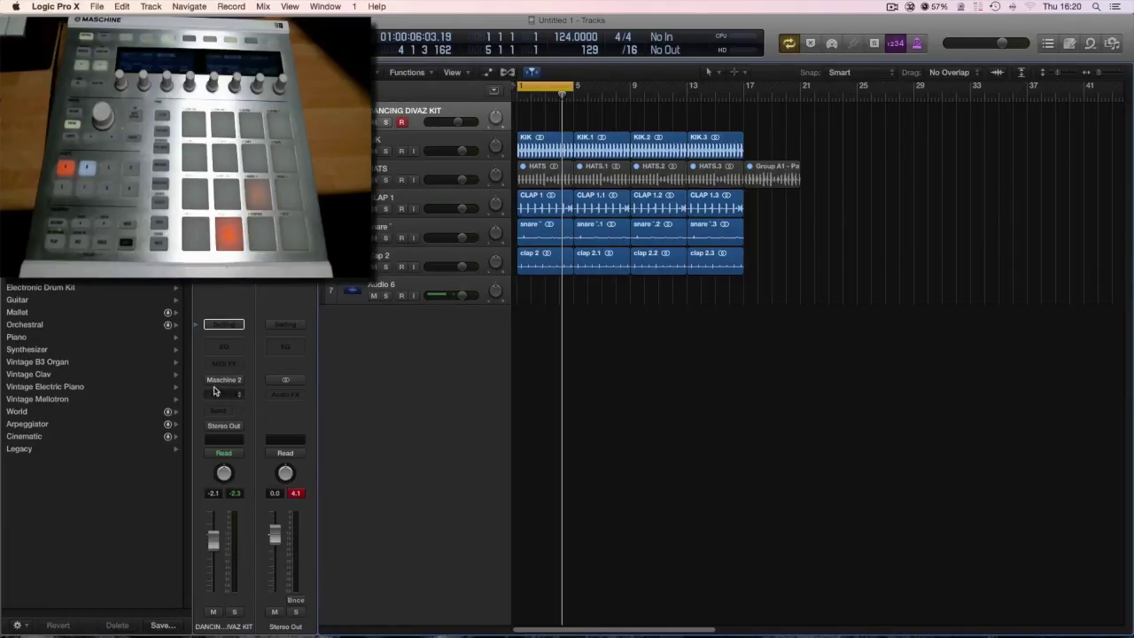
click(222, 381)
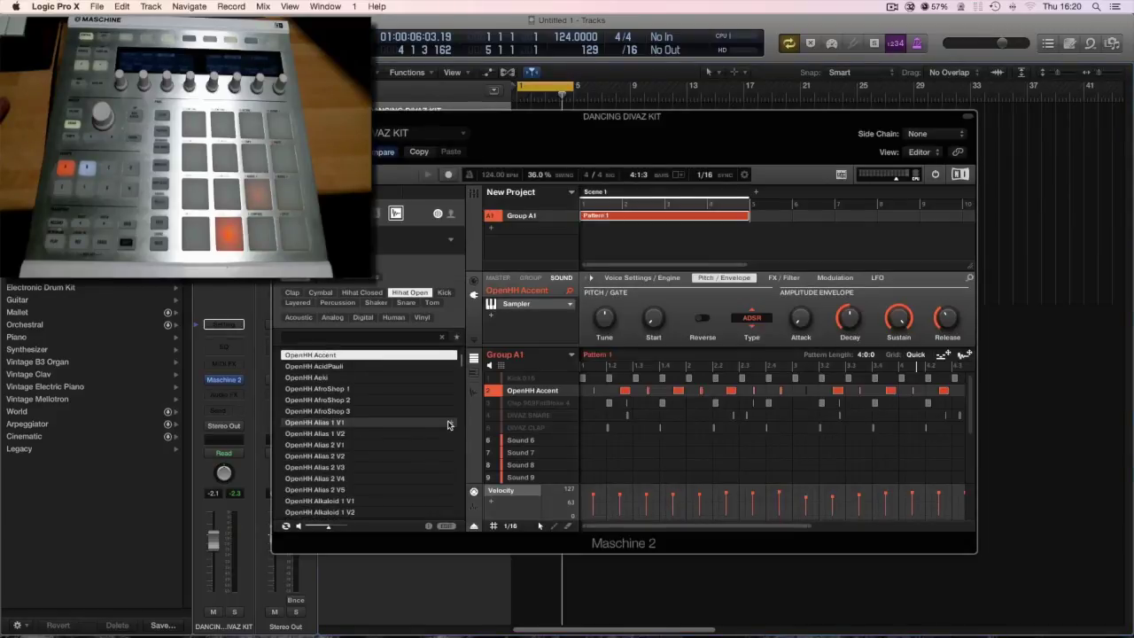
click(488, 216)
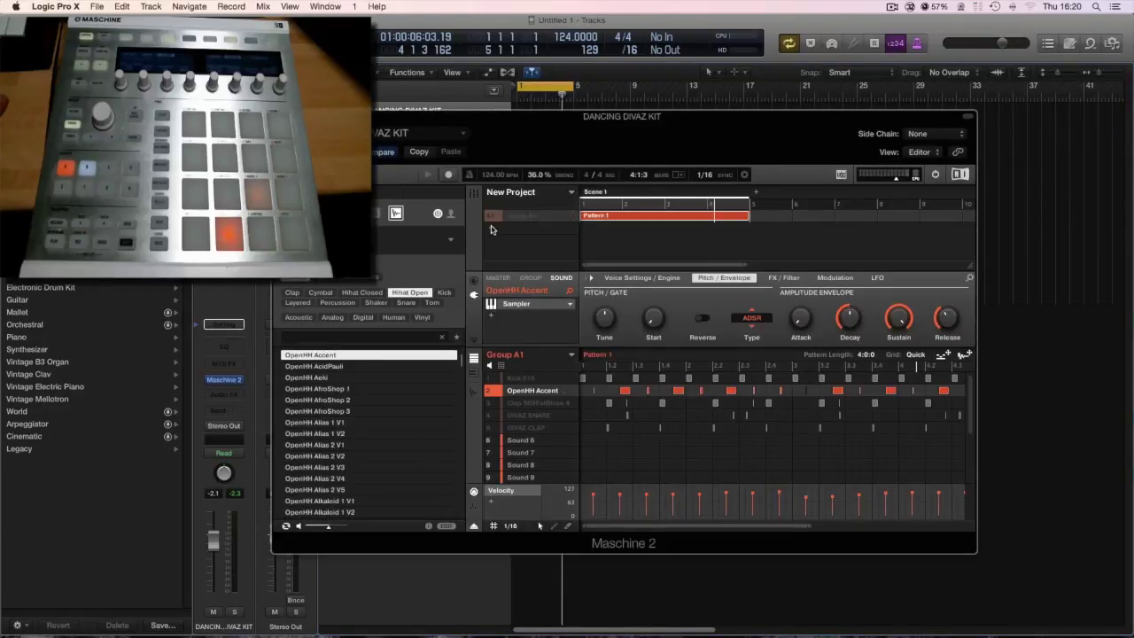
click(492, 230)
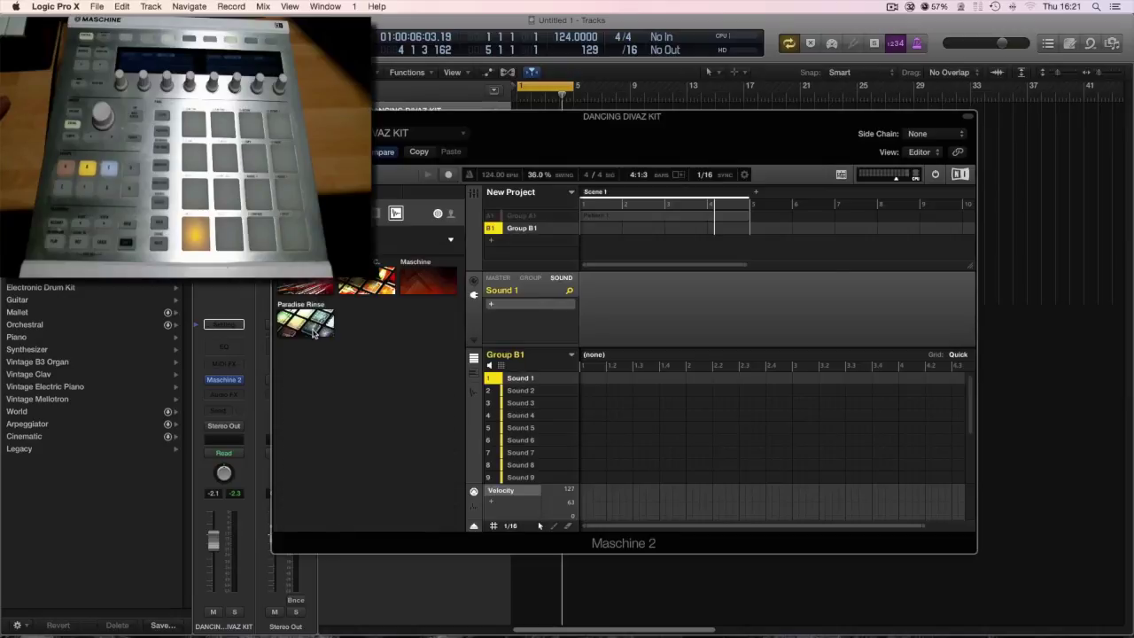
Filter the samples to Paradise Rinse one shots and load Bass Beben 2 into Sound 1 of Group B1
click(313, 333)
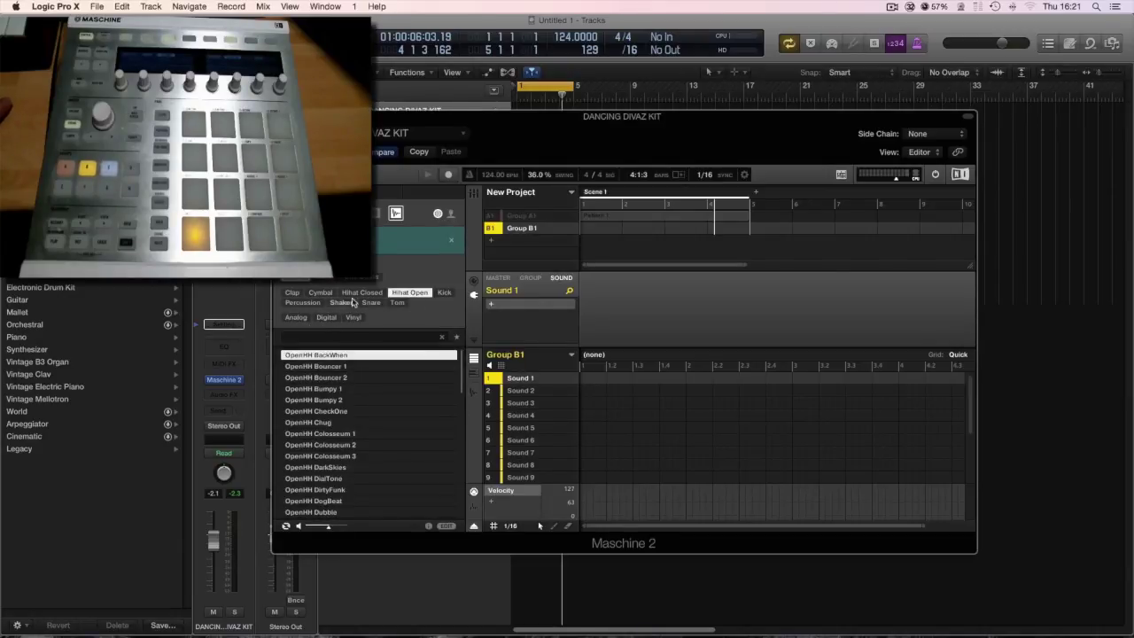
click(297, 318)
click(298, 320)
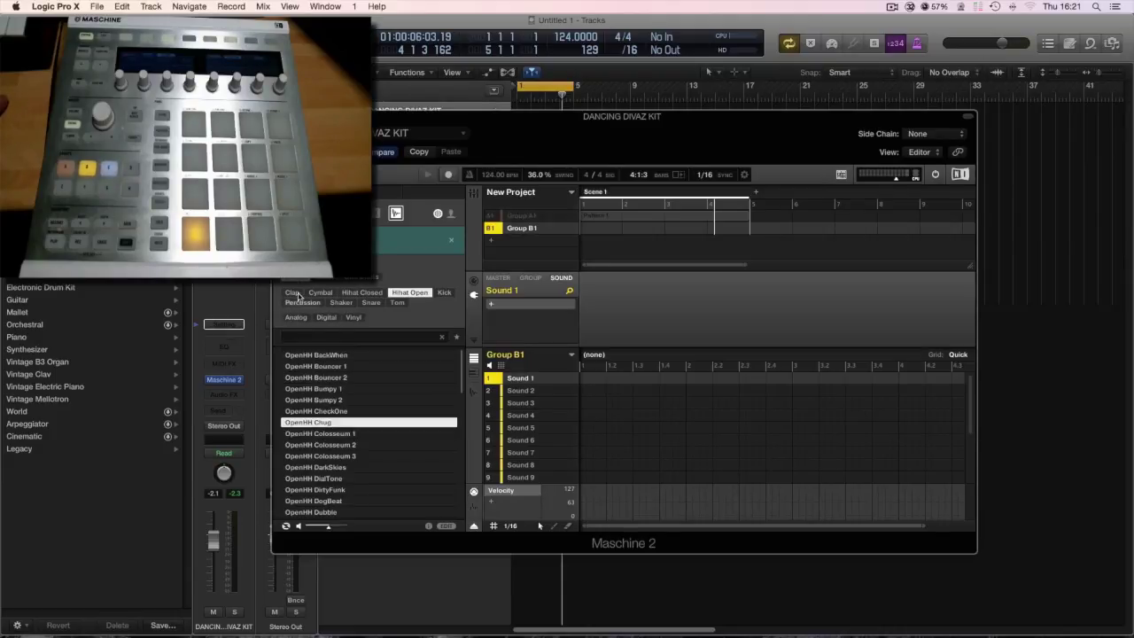
click(297, 277)
click(354, 278)
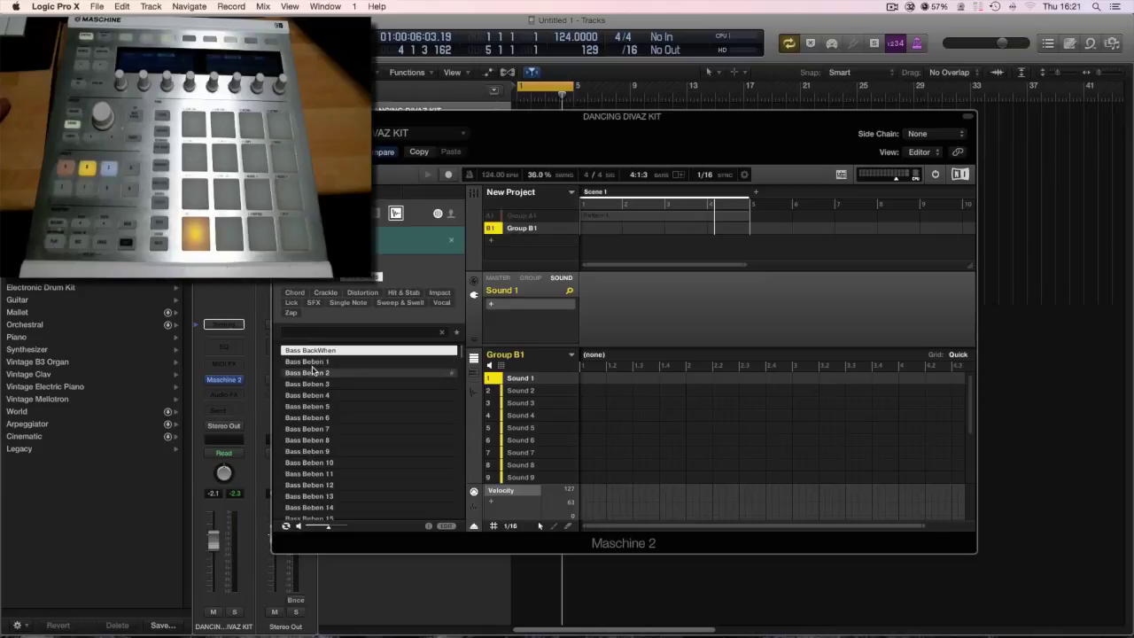
click(308, 395)
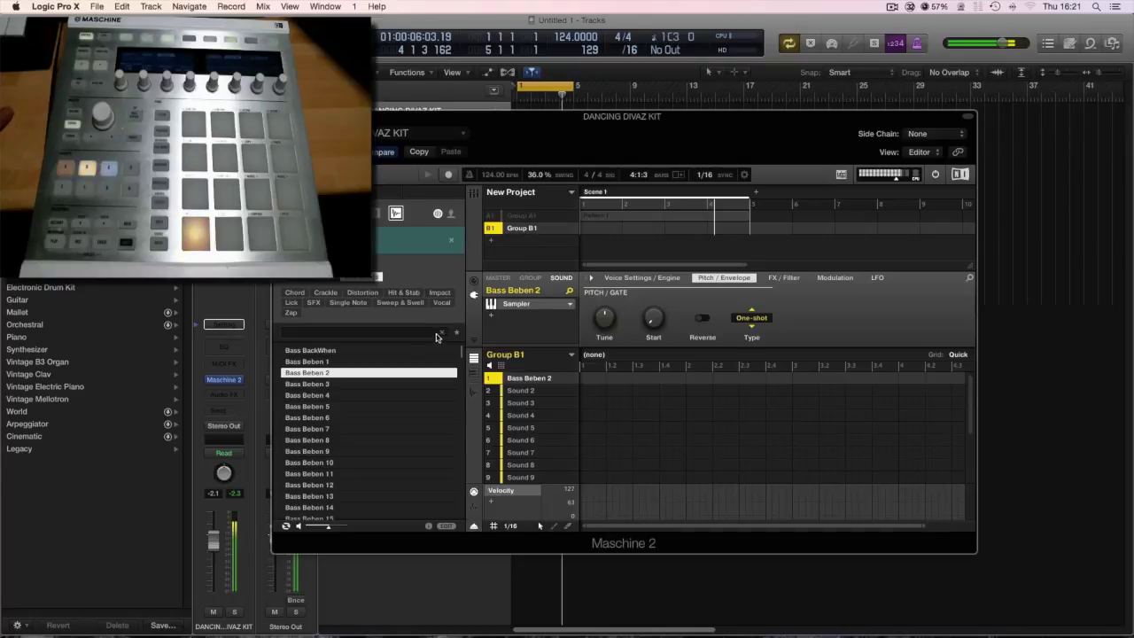
Set the envelope type of the Bass Beben 2 sound to ADSR
drag(347, 120, 342, 168)
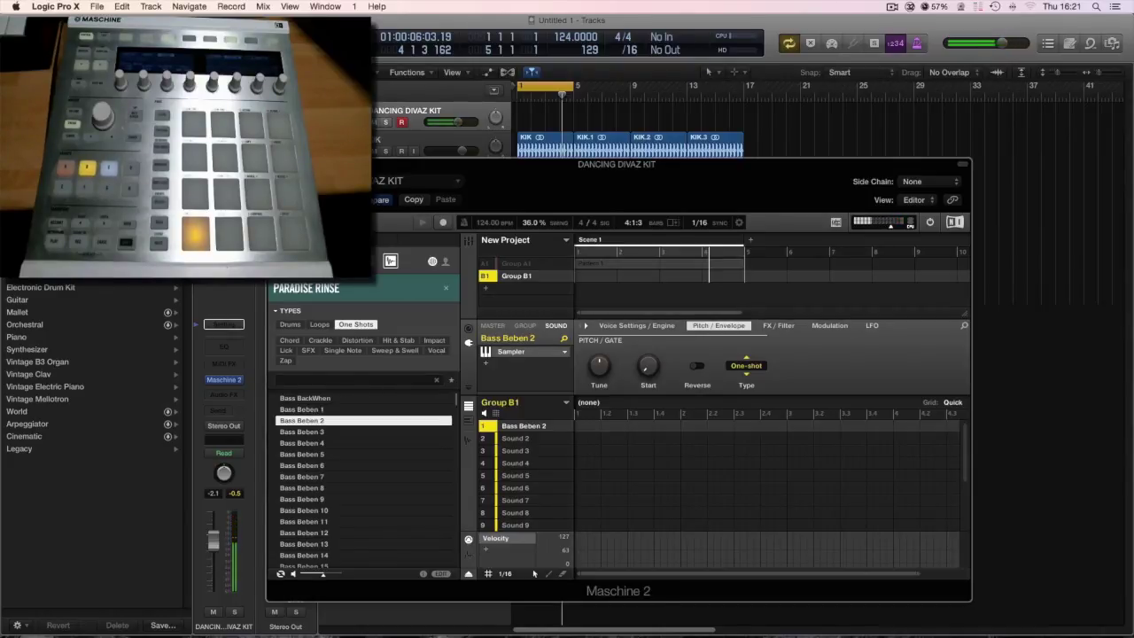
click(746, 367)
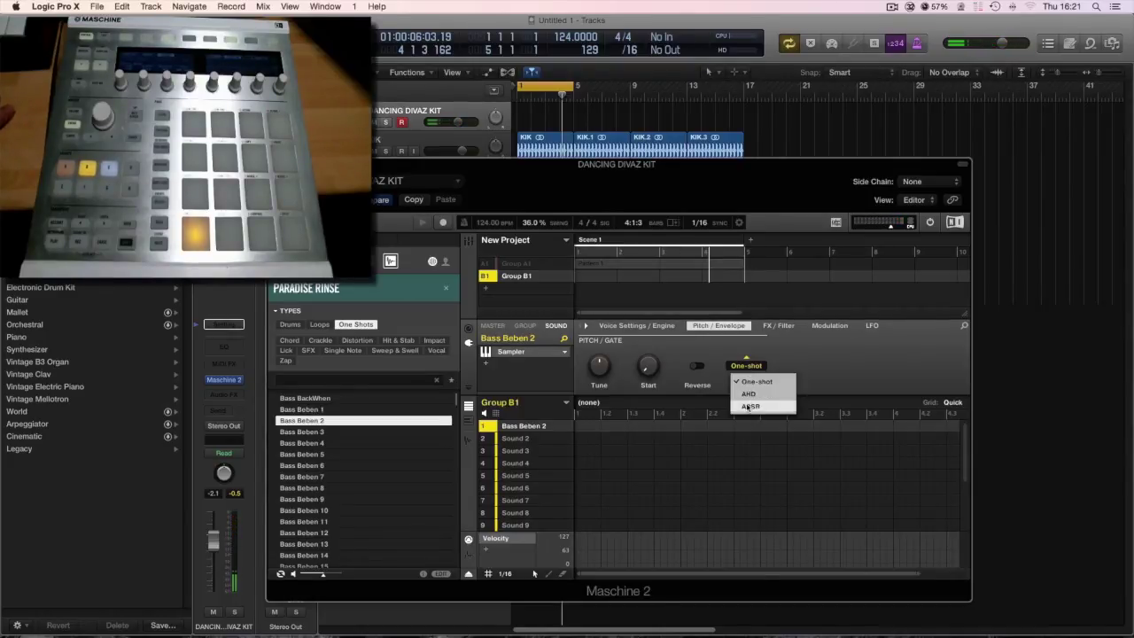
click(749, 406)
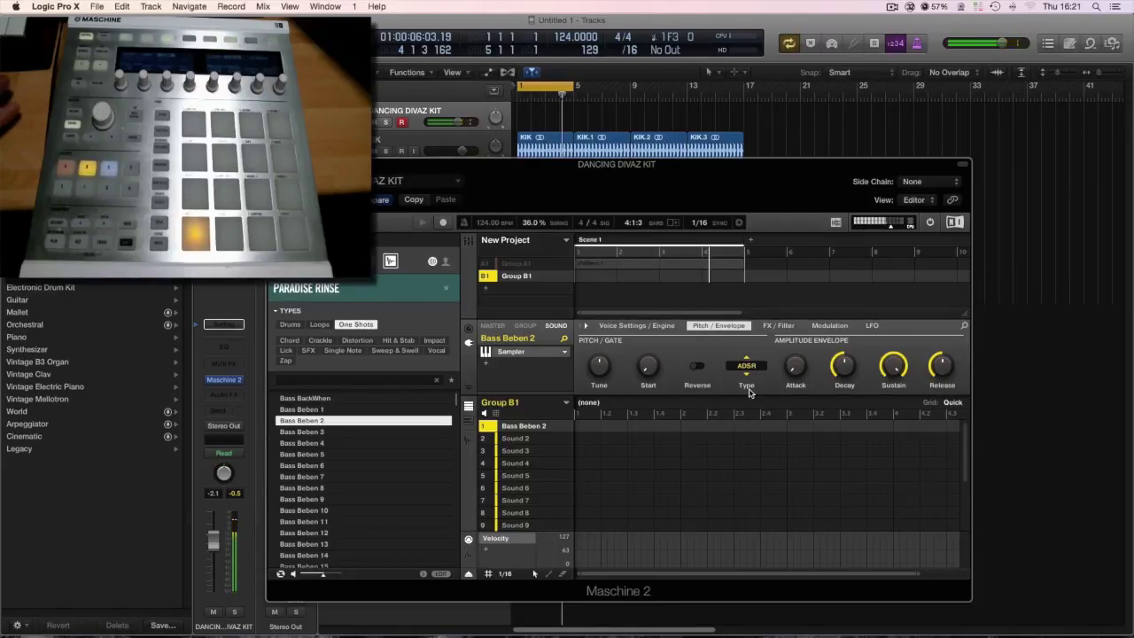
Play the arrangement, close the Maschine 2 window, lower the Stereo Out level to -2.5 dB, and reset its peak reading
key(space)
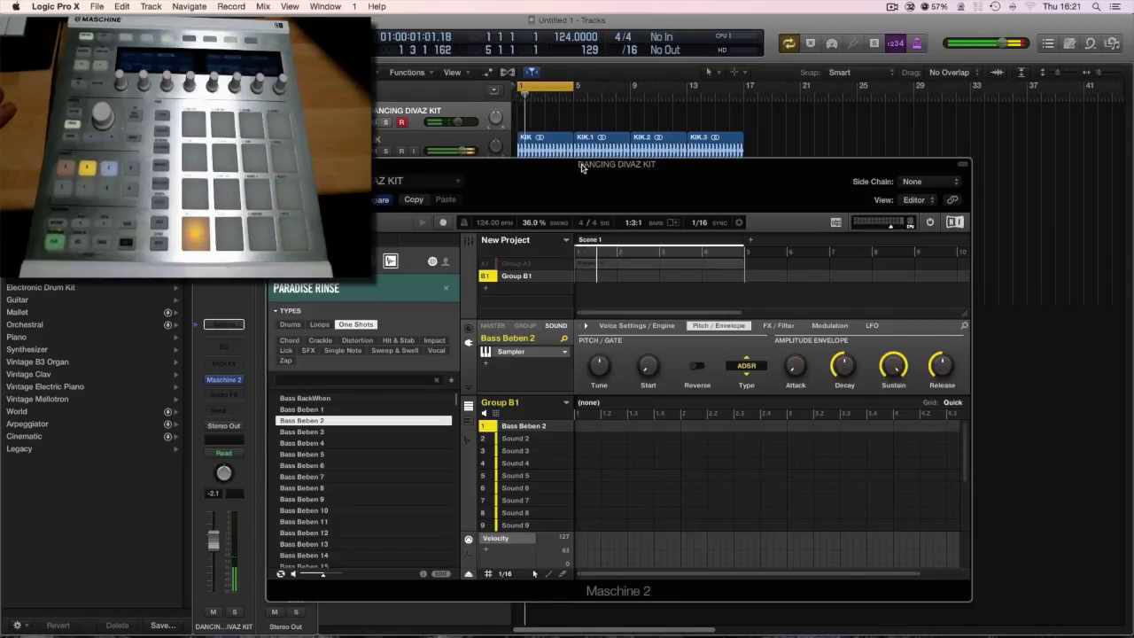
drag(582, 166, 582, 166)
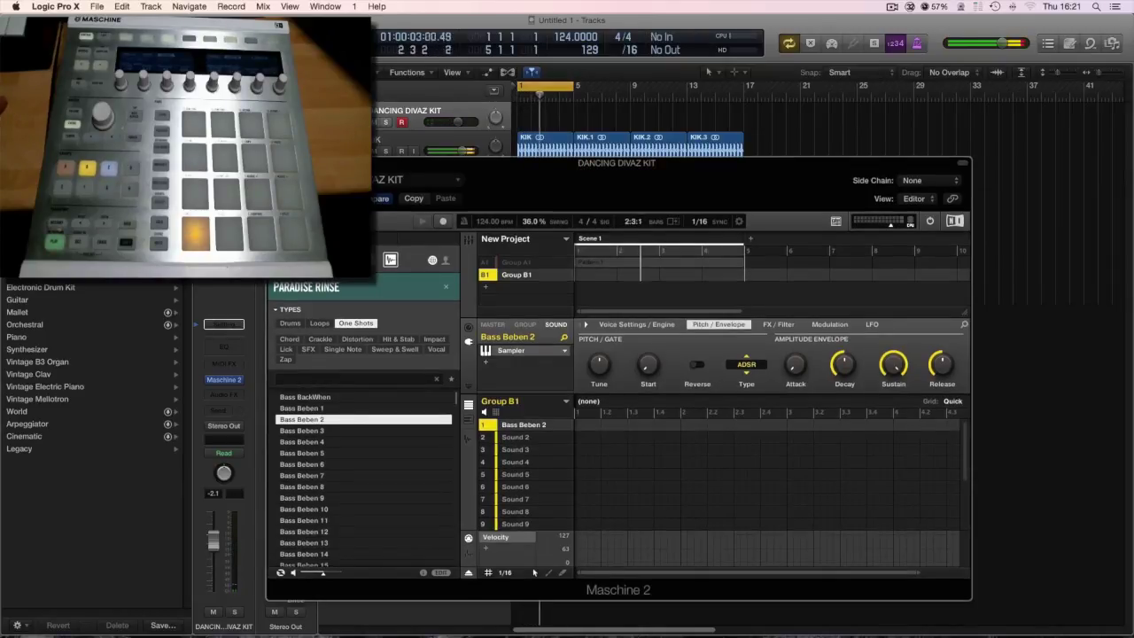
key(super+w)
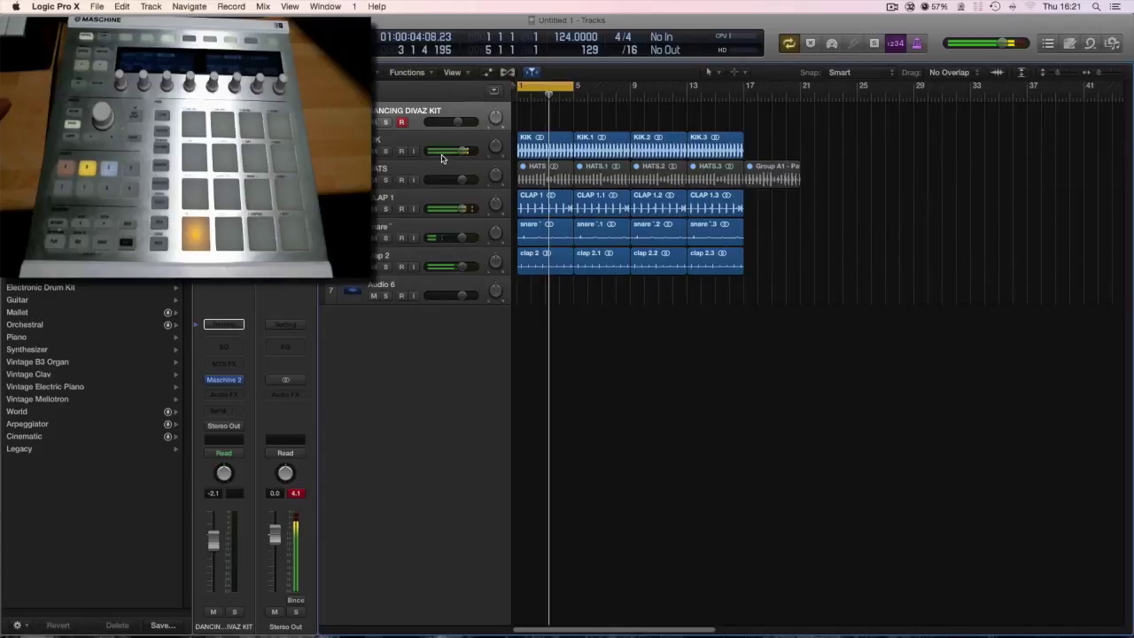
drag(273, 547, 273, 554)
click(295, 495)
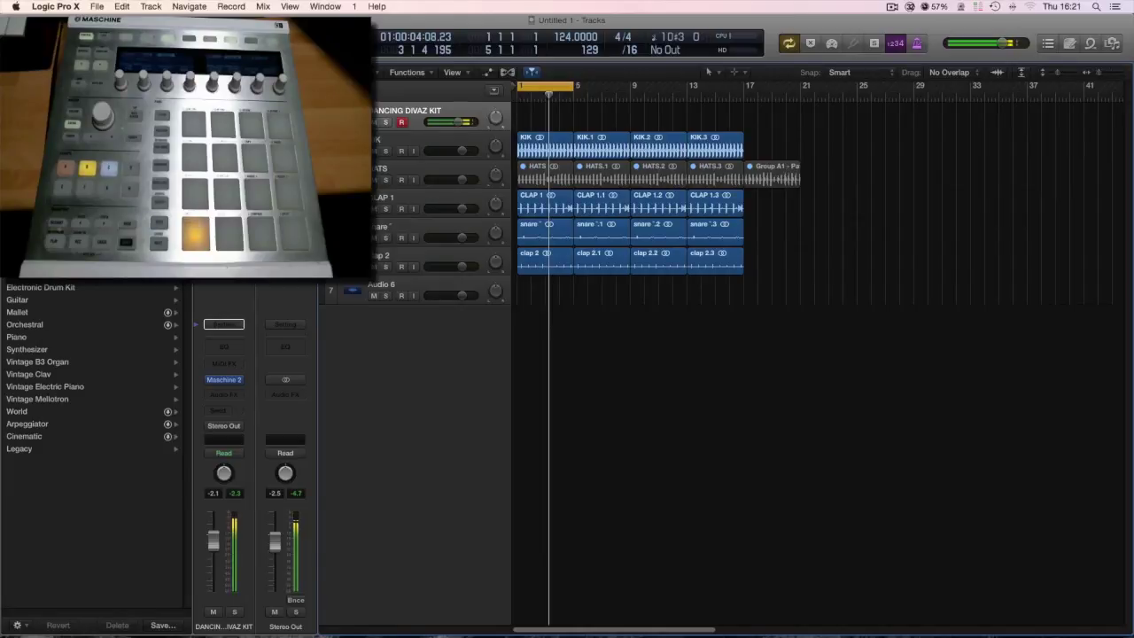
Record a bass part on the DANCING DIVAZ KIT track over bars 1 to 5 and play it back
key(r)
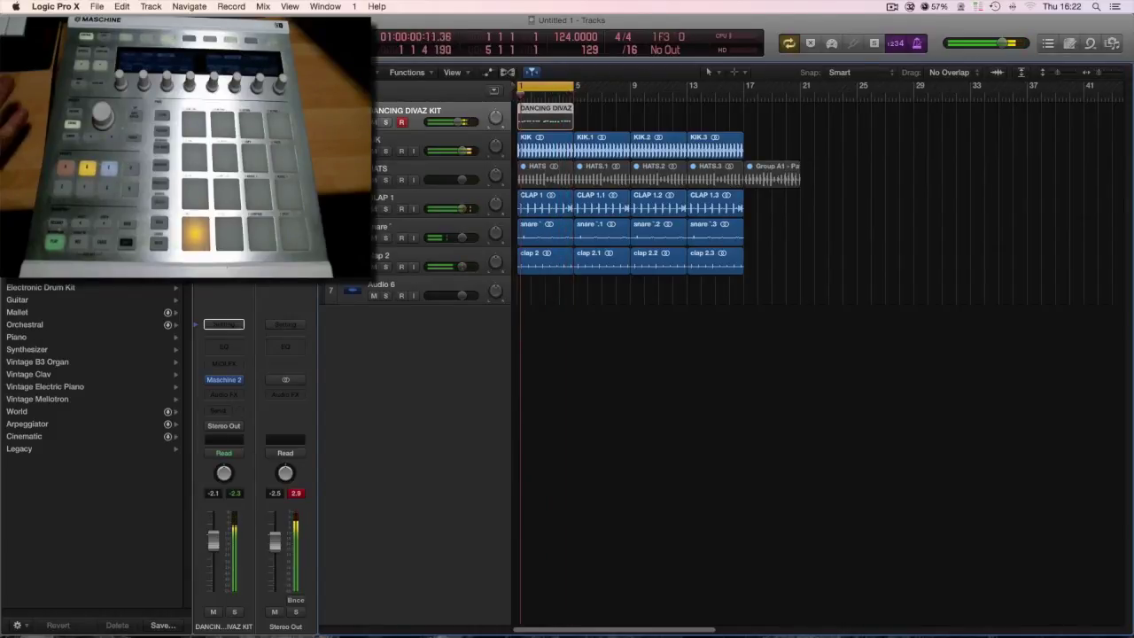
click(644, 128)
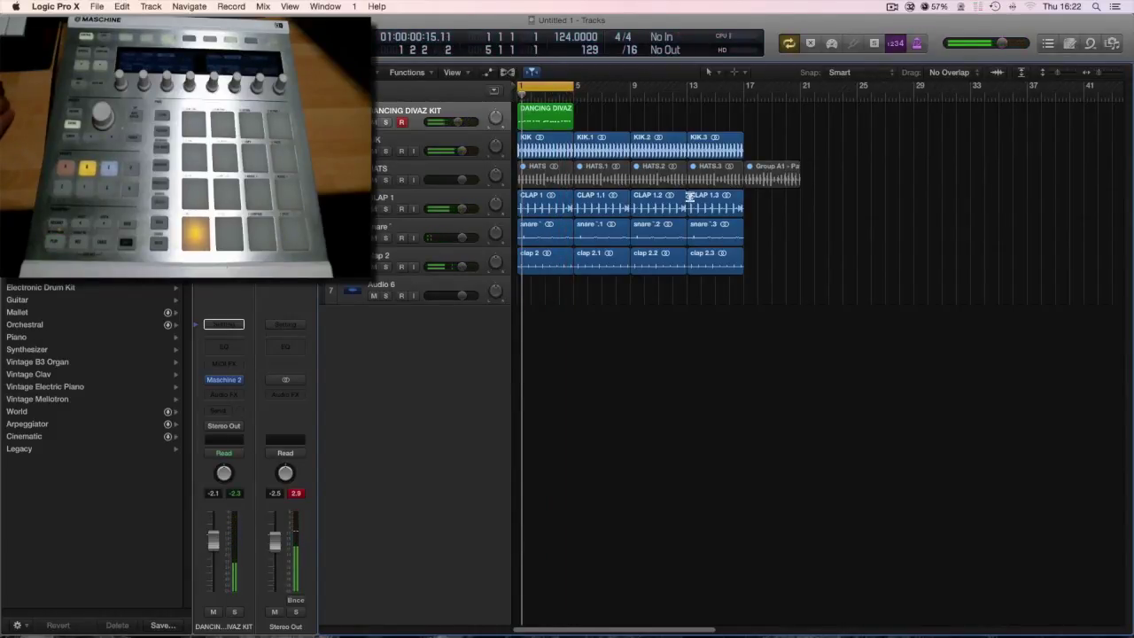
click(463, 113)
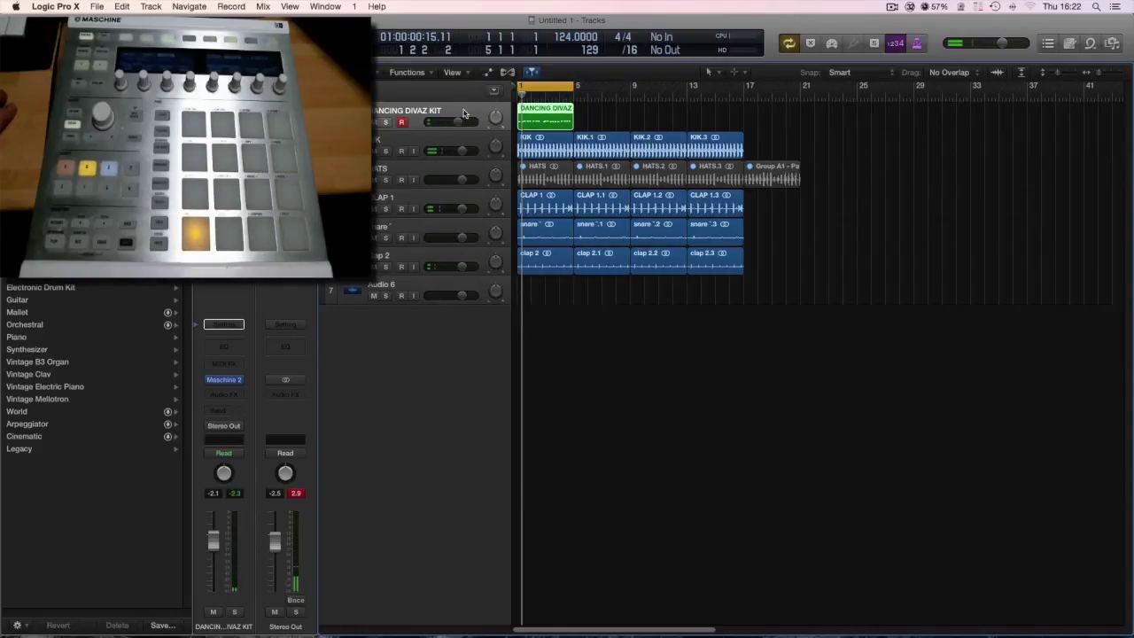
key(space)
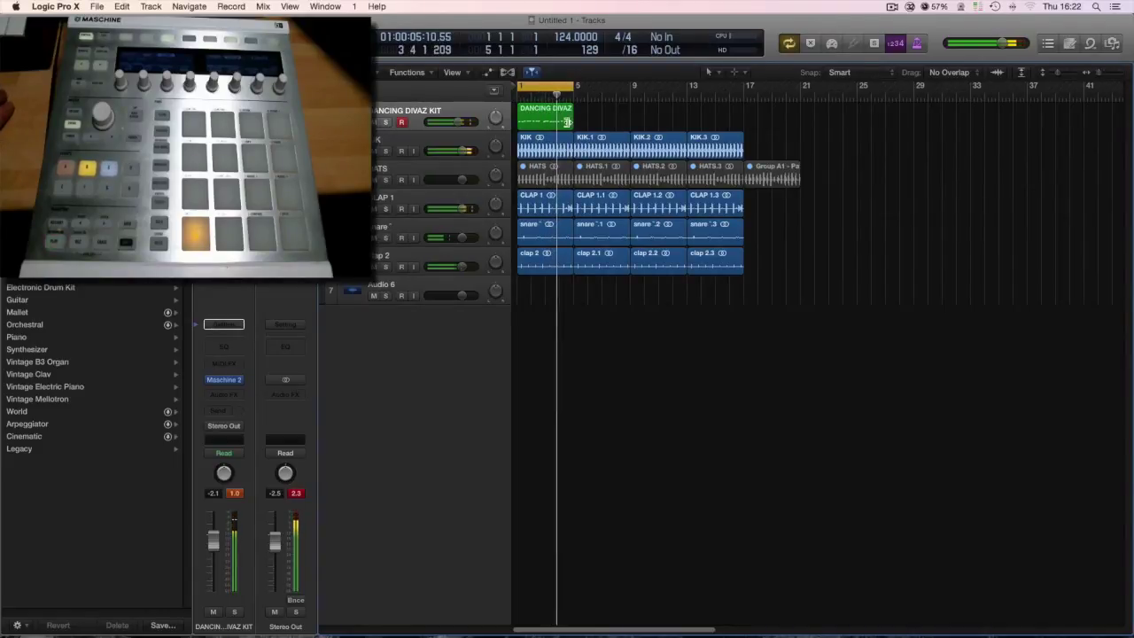
Shorten the recorded bass region to just under two bars and place a copy of it at bar 3
mouse_move(572, 122)
mouse_down()
mouse_move(537, 139)
mouse_move(558, 112)
mouse_up()
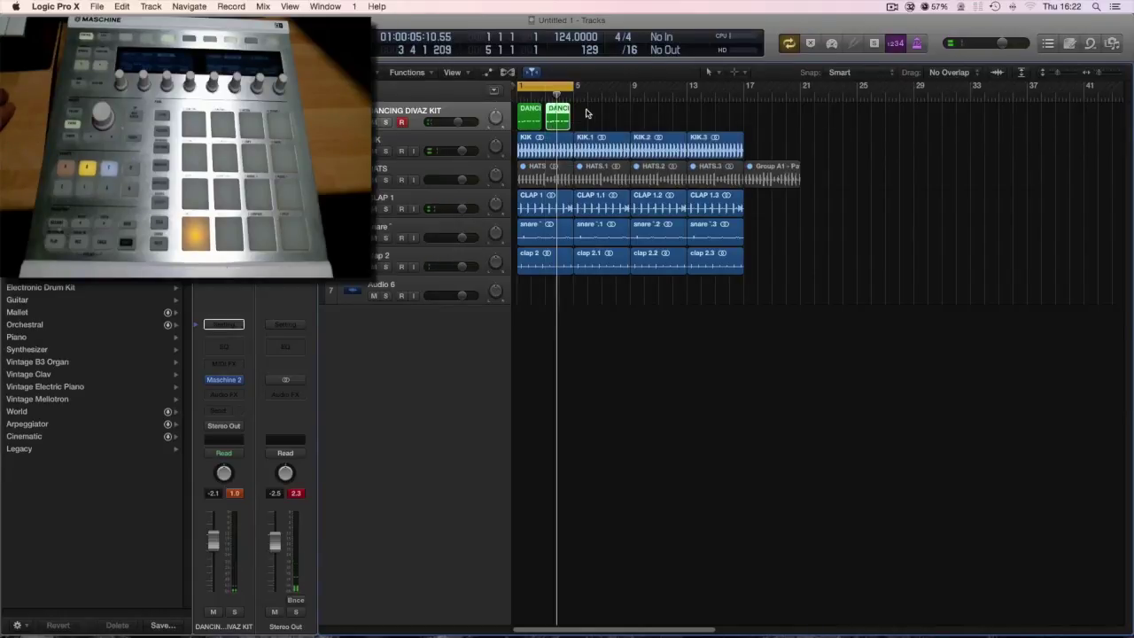
key(space)
key(super+j)
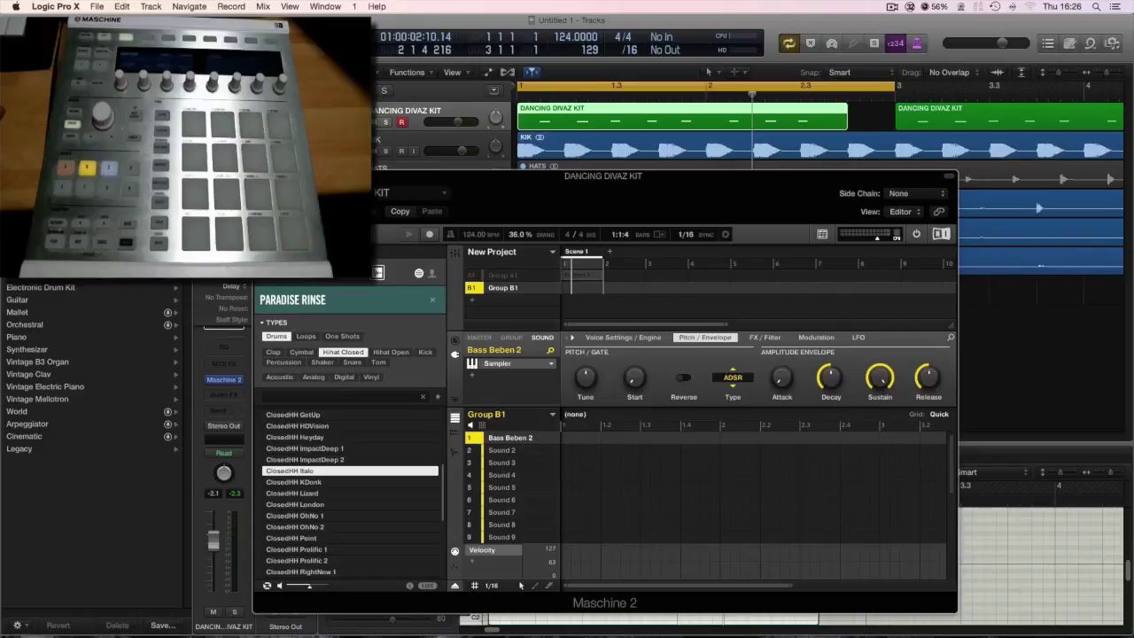
Close the Maschine 2 window, apply a 1/16 swing quantize to the first bass MIDI region, and play it back
click(260, 176)
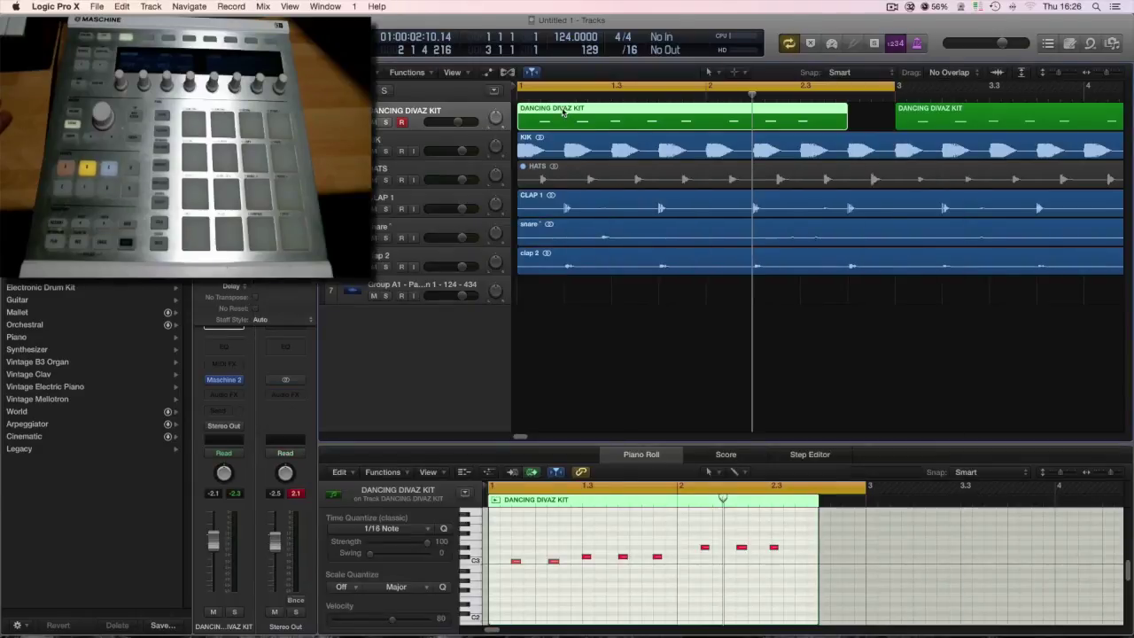
click(260, 108)
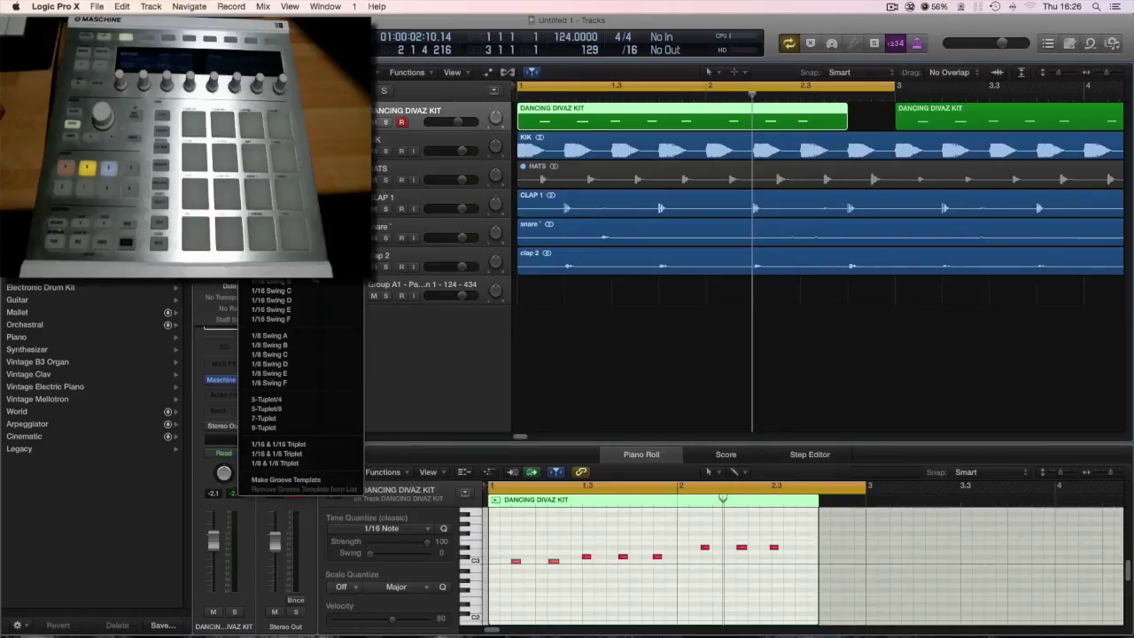
click(315, 290)
key(space)
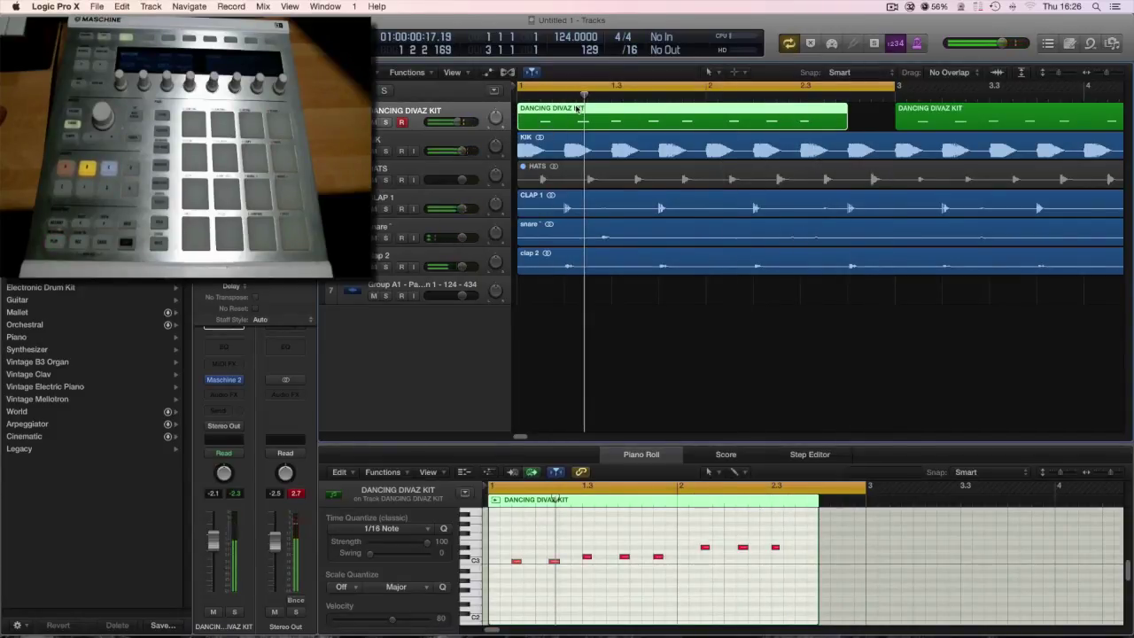
Bounce the first bass MIDI region in place to a new audio track with Overload Protection Only normalization
right_click(578, 108)
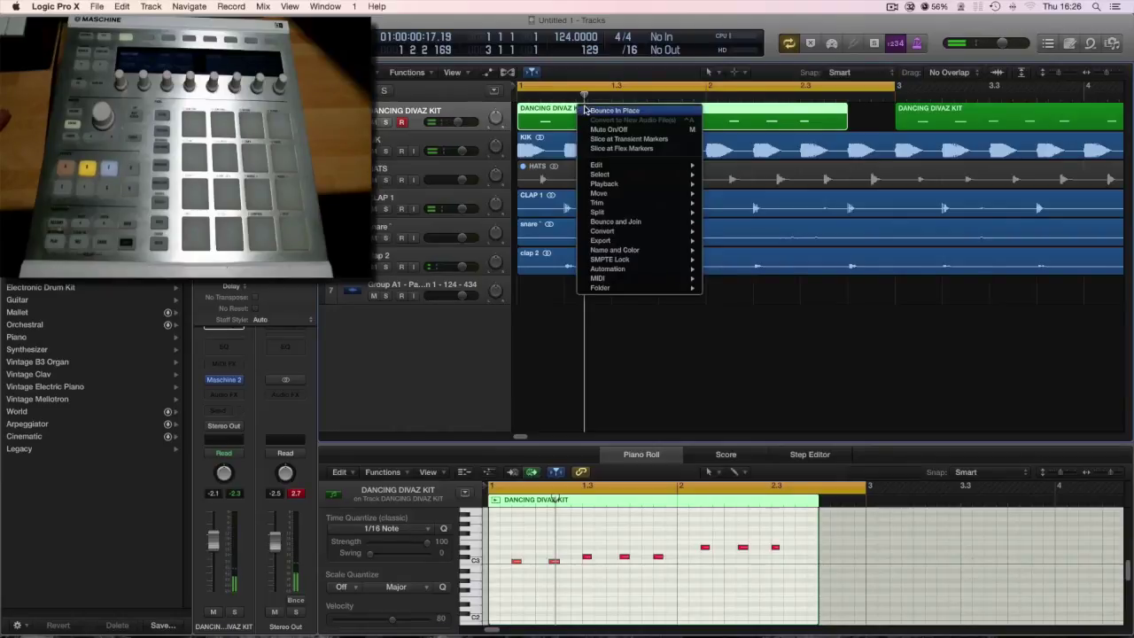
click(584, 110)
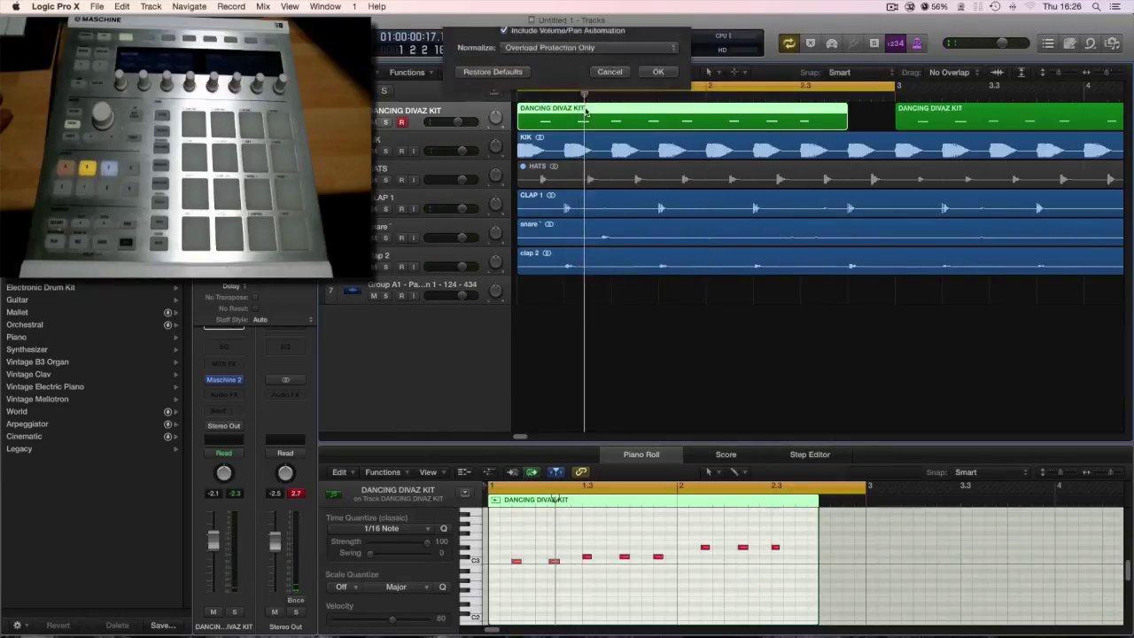
click(658, 241)
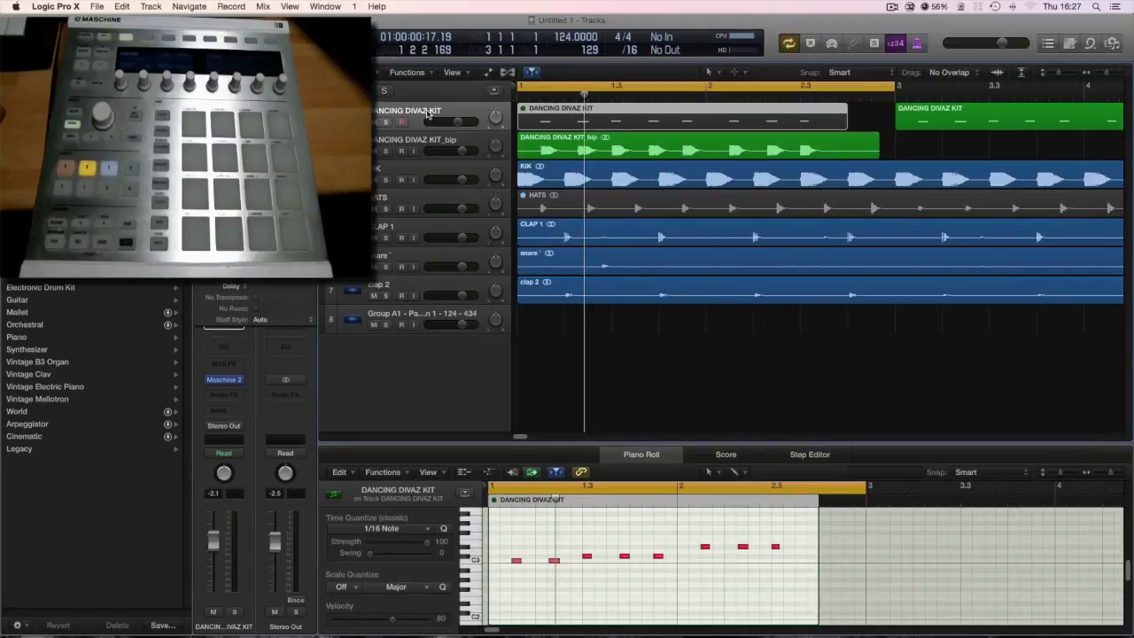
Reopen Maschine 2 from the DANCING DIVAZ KIT track and mute Group B1
click(226, 382)
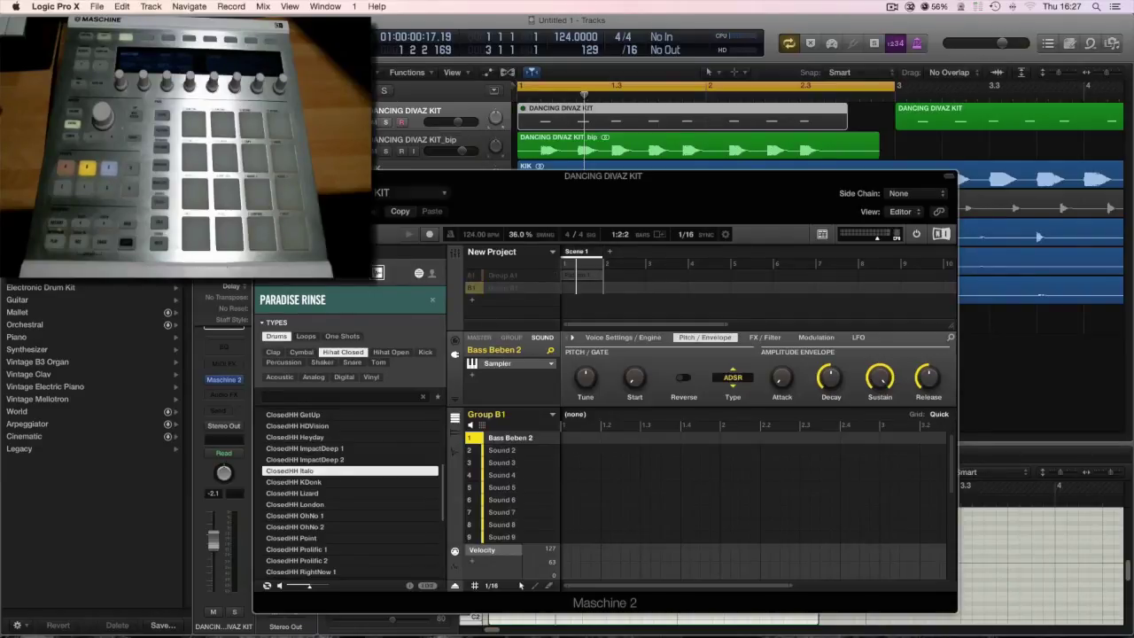
Close the Maschine 2 window and delete both bass MIDI regions from the DANCING DIVAZ KIT track, keeping the bounced audio
click(262, 175)
click(660, 324)
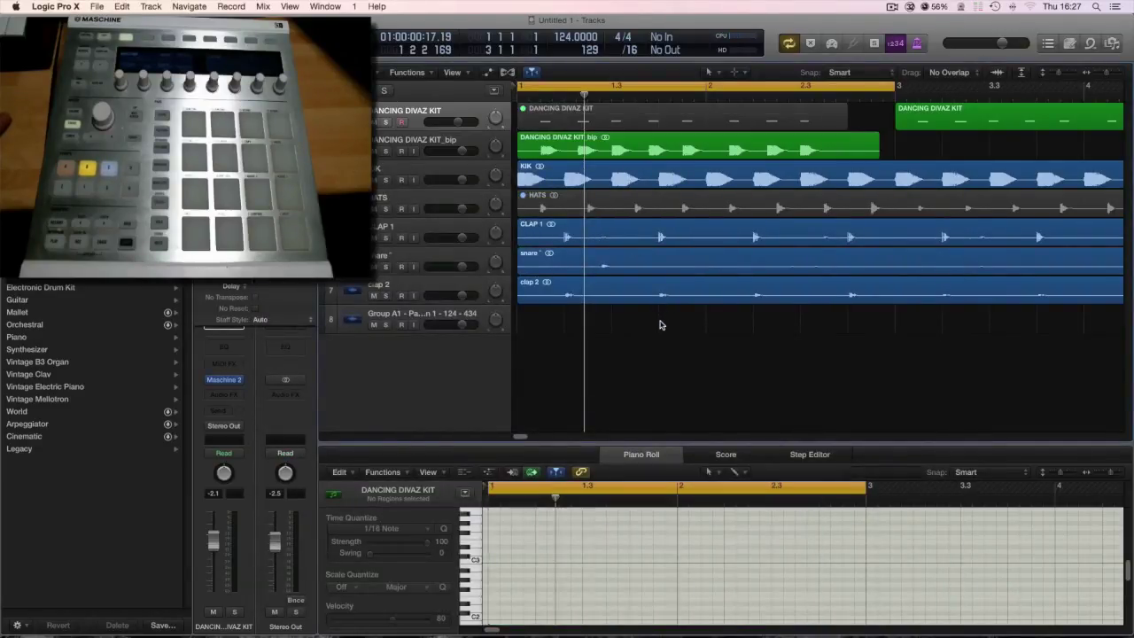
key(super+Left)
key(super+Left)
key(super+Left)
key(super+Left)
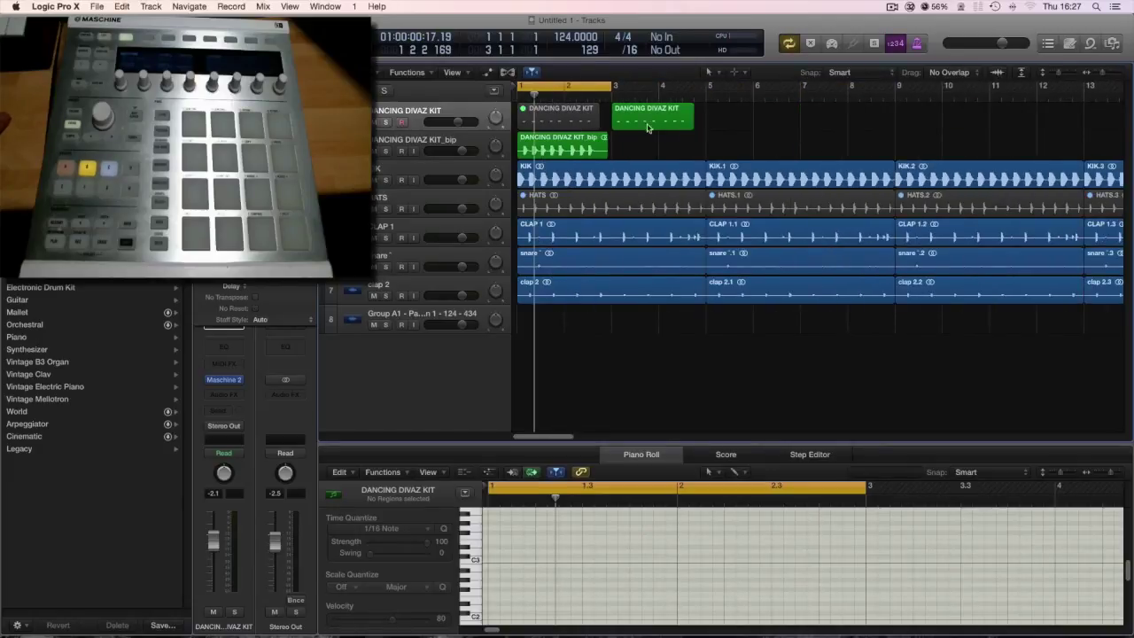
click(652, 123)
key(Delete)
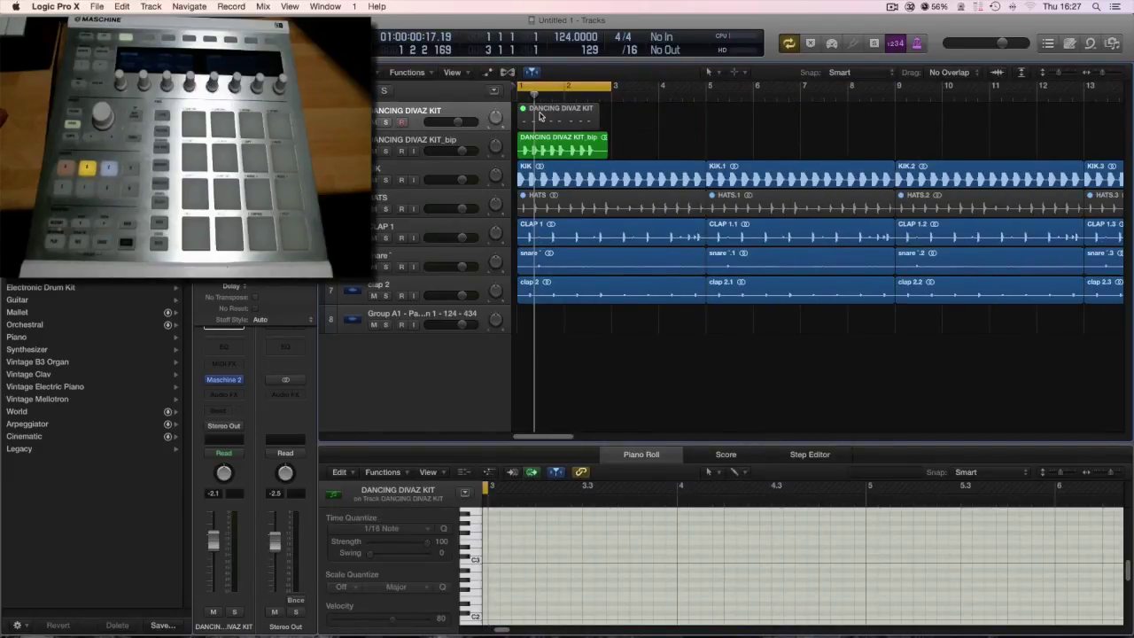
click(540, 116)
key(Delete)
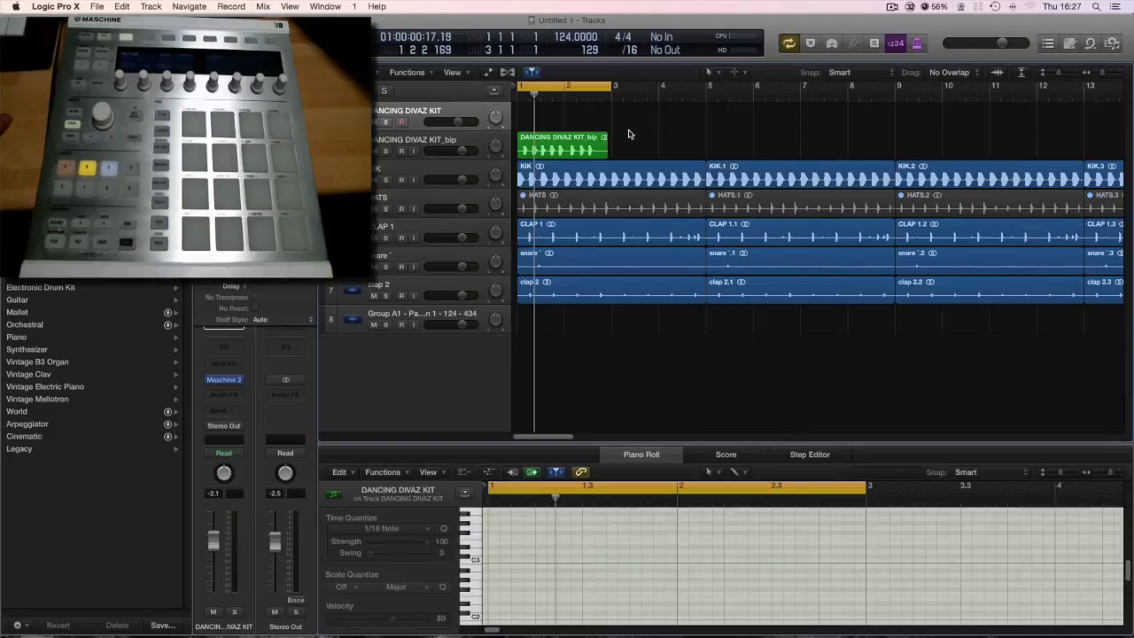
Unmute the first HATS region and play the two-bar loop with the bounced bass, drums and hats
click(561, 202)
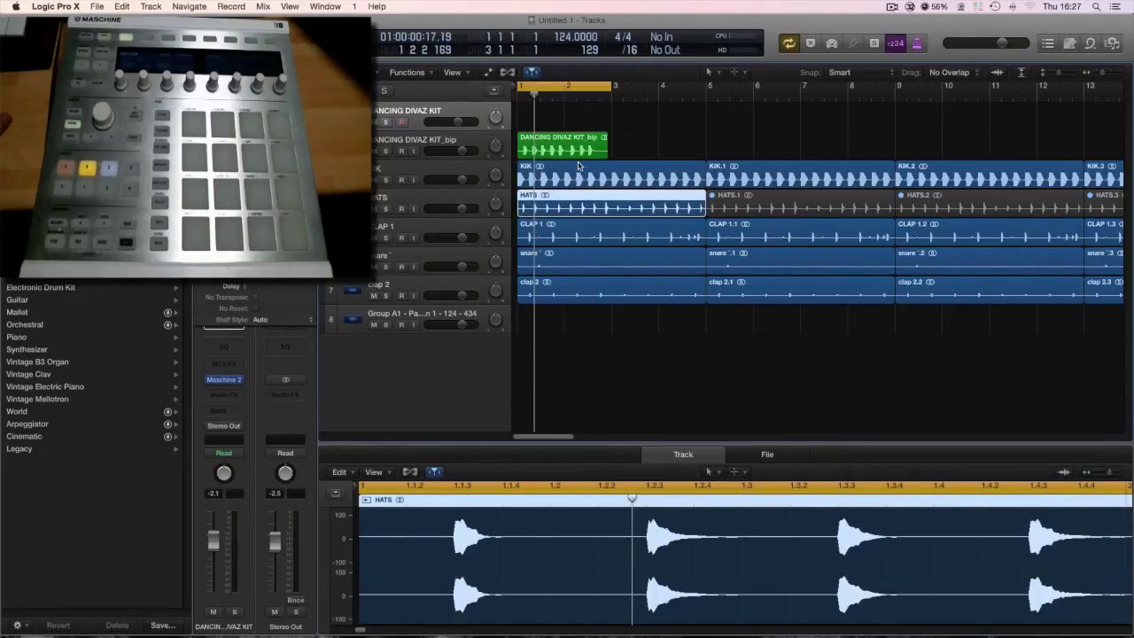
key(space)
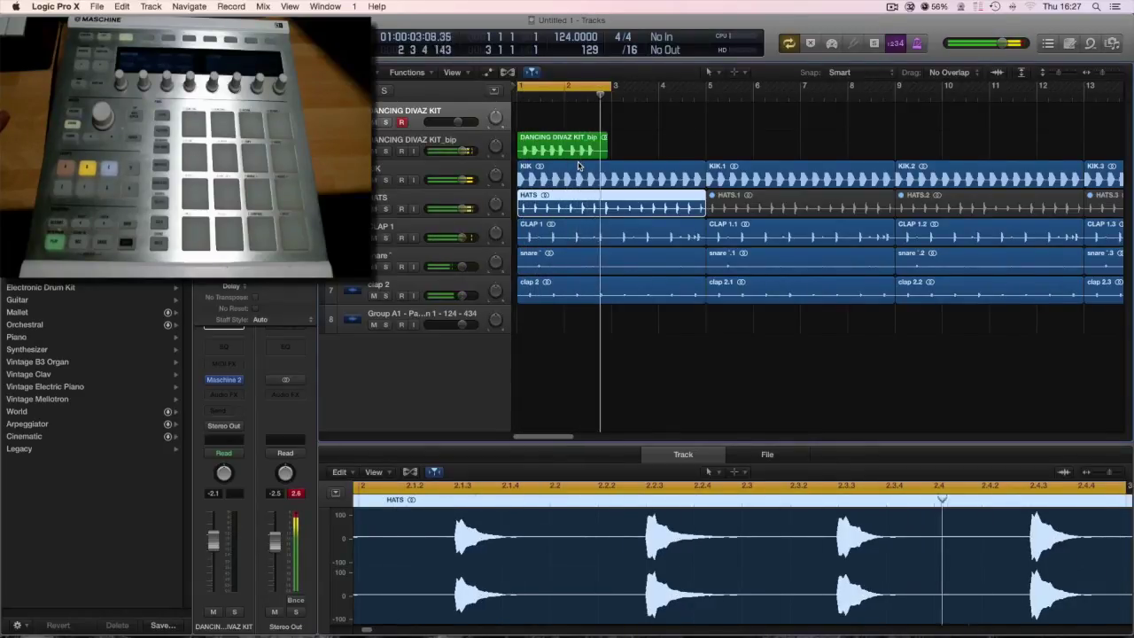
key(space)
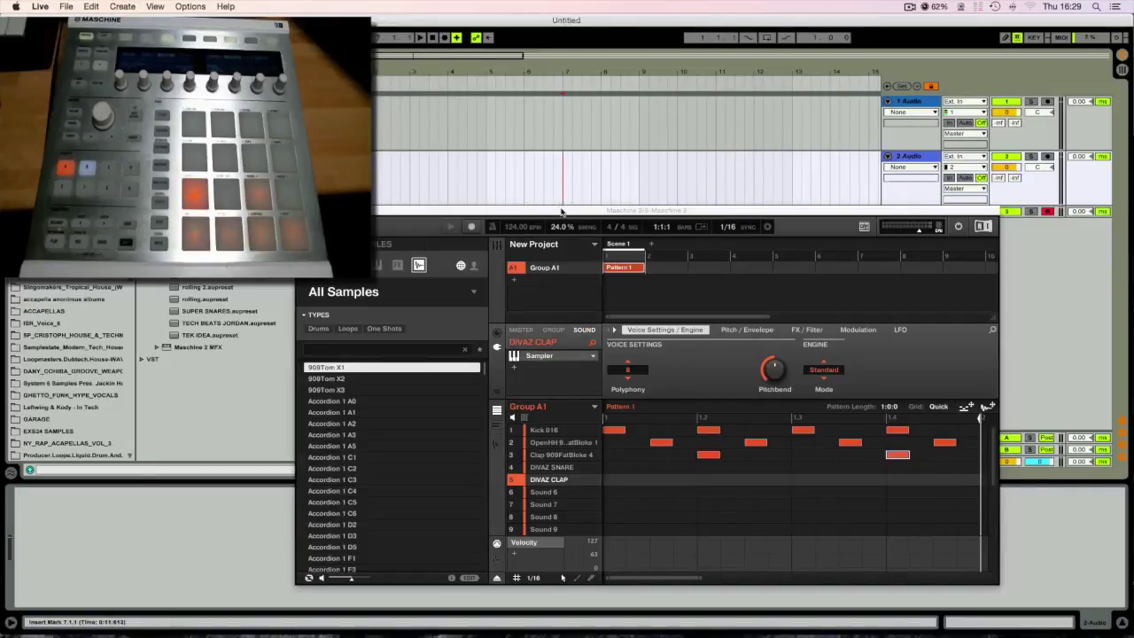
Switch to Ableton Live and add two audio tracks below 2 Audio, moving the Maschine 2 window clear of the track list
drag(565, 210, 541, 189)
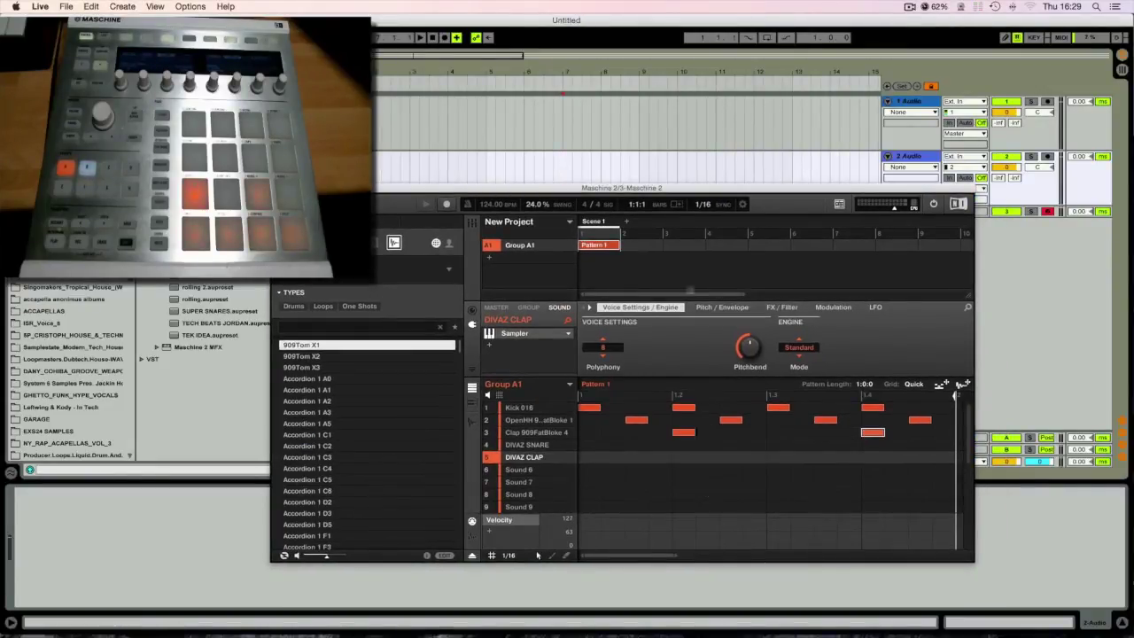
drag(679, 192, 675, 250)
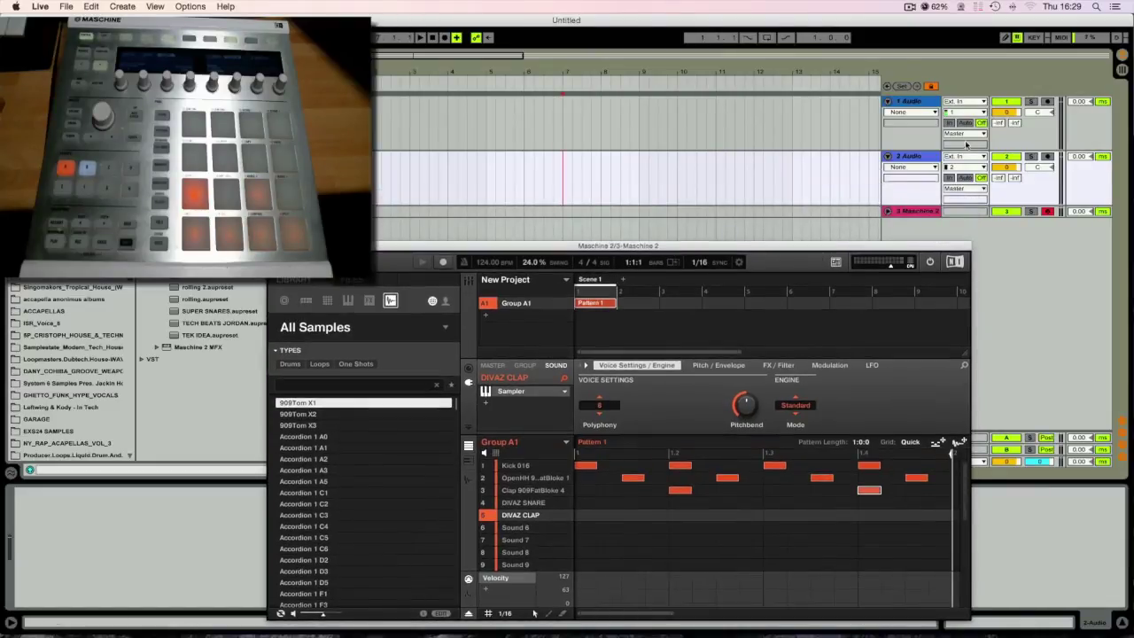
click(924, 159)
key(super+t)
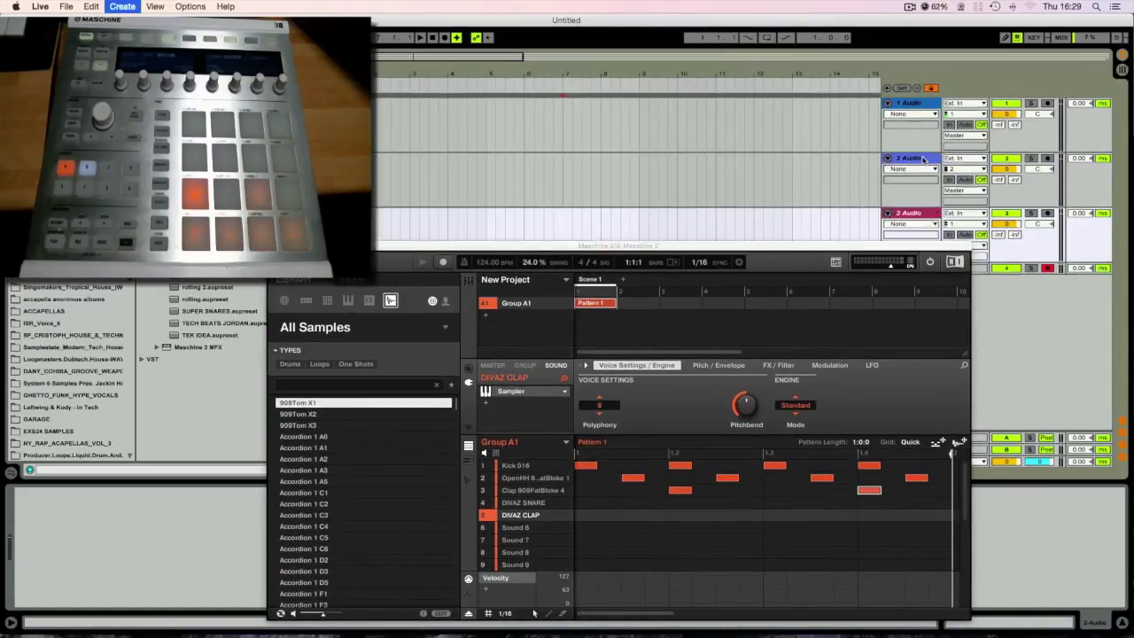
drag(813, 247, 721, 222)
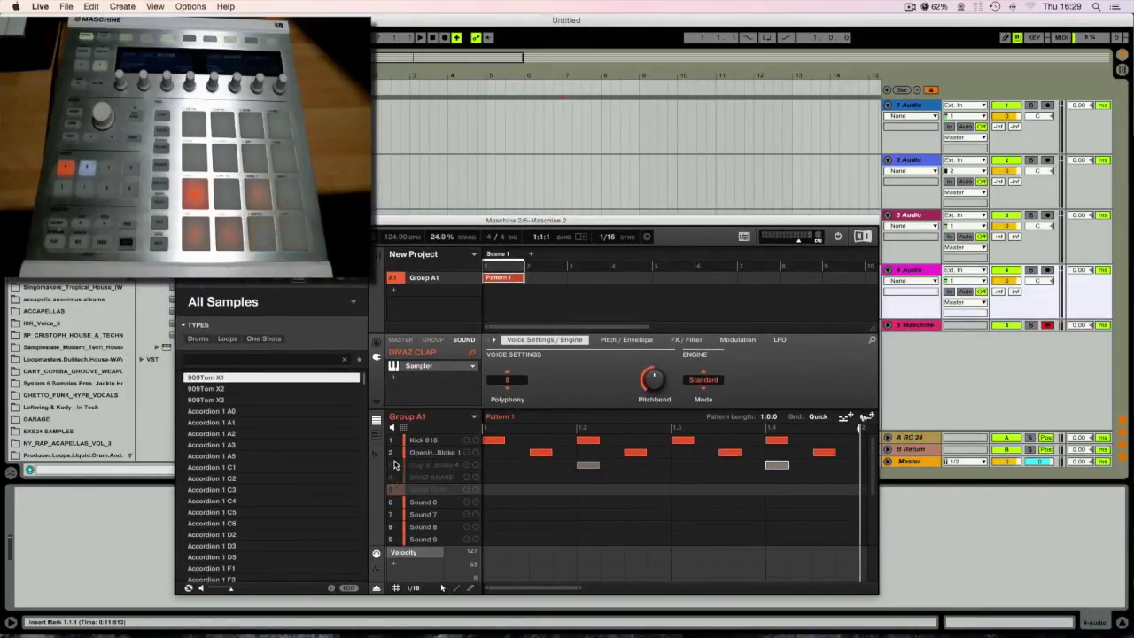
Place the isolated Kick 016 pattern as audio on 2 Audio and the isolated open hi-hat pattern on 3 Audio, both from bar 1
click(391, 465)
click(392, 453)
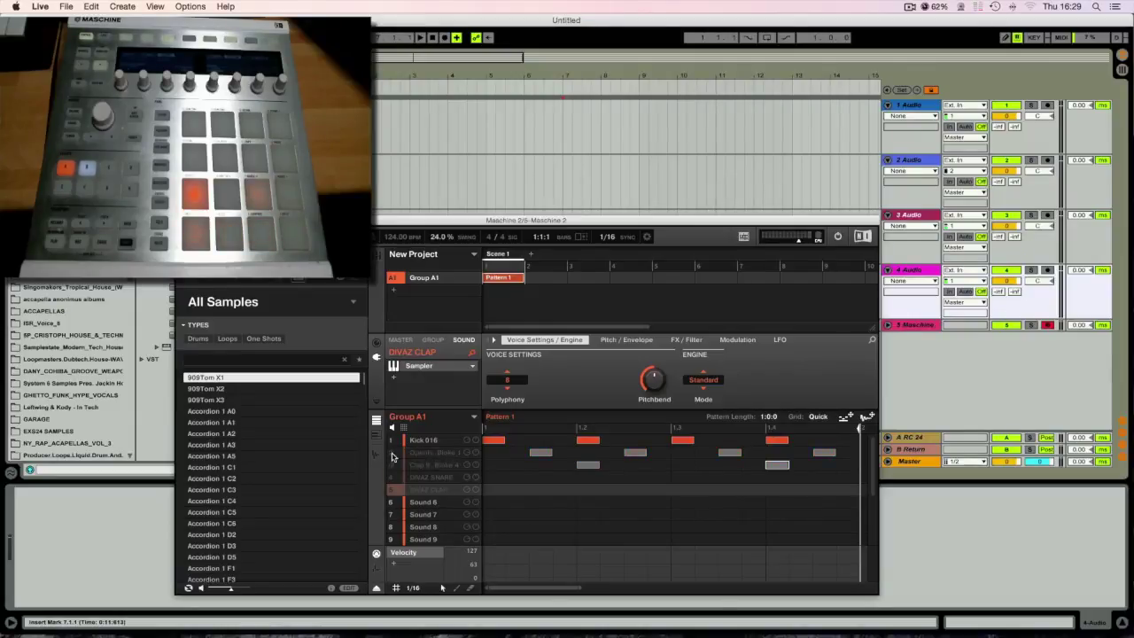
click(422, 440)
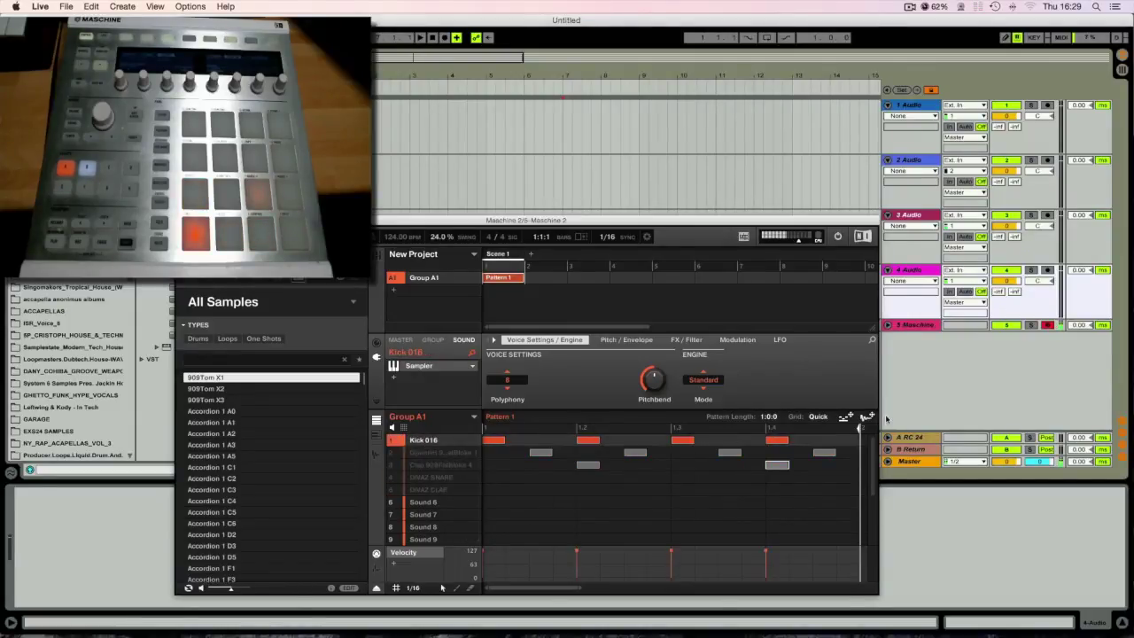
drag(867, 416, 387, 246)
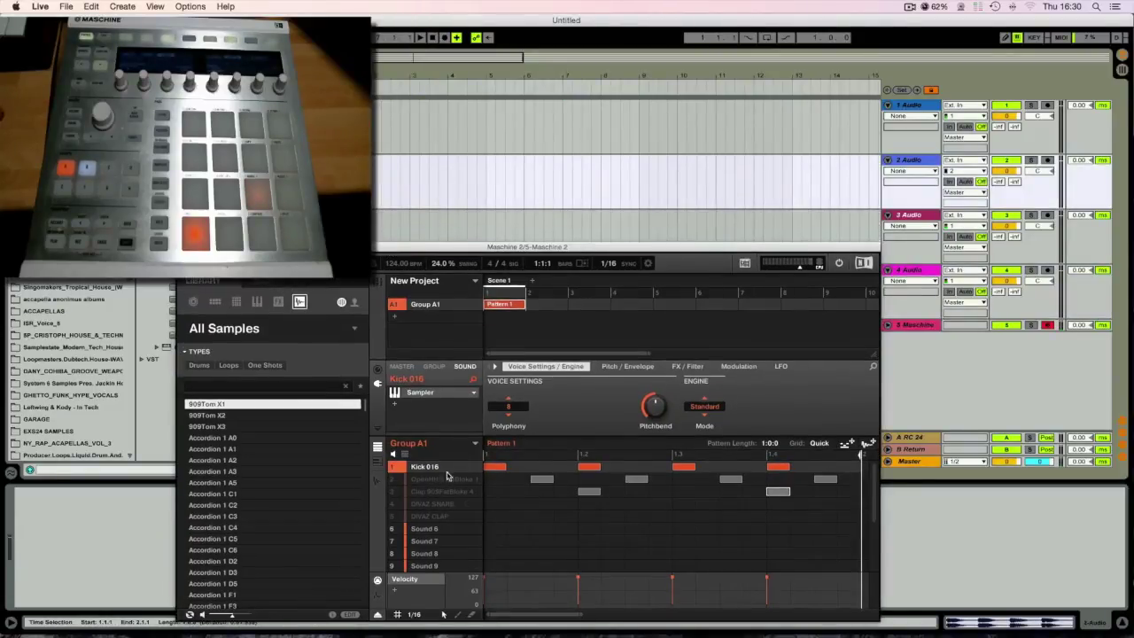
click(396, 478)
drag(868, 443, 351, 229)
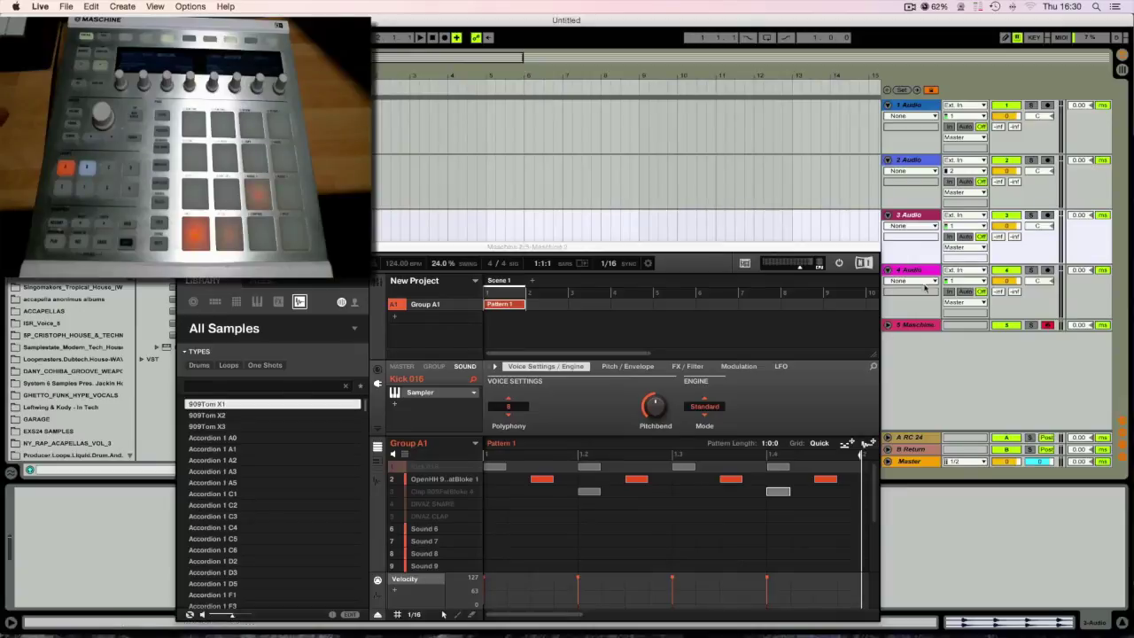
Open the Maschine 2 preferences, examine the General settings including input quantize, and close them
drag(681, 246, 690, 135)
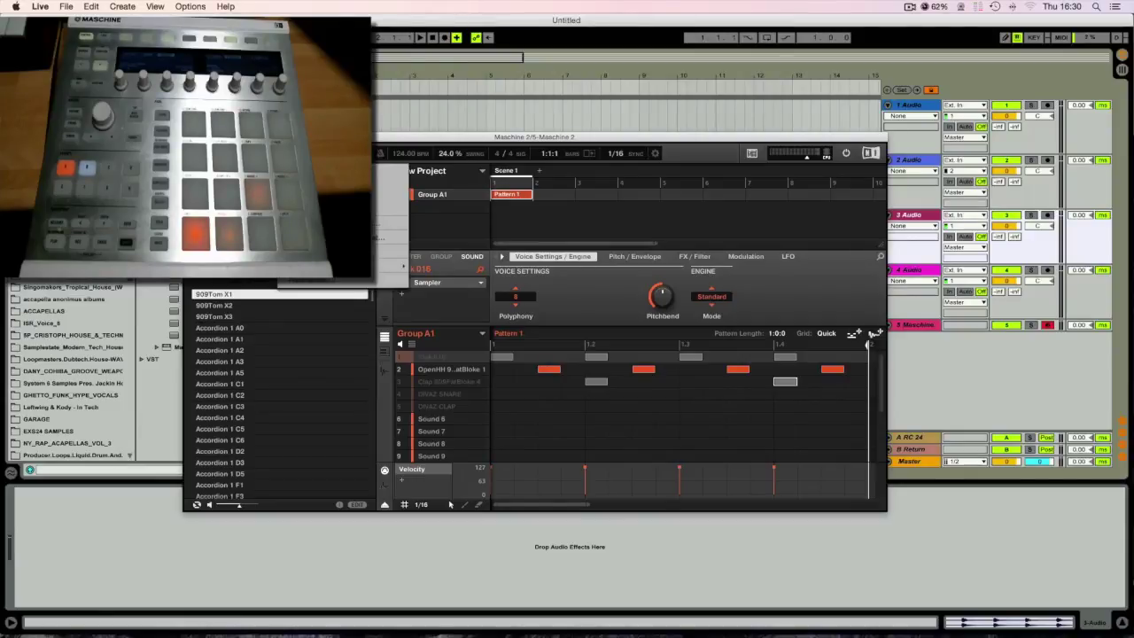
click(359, 284)
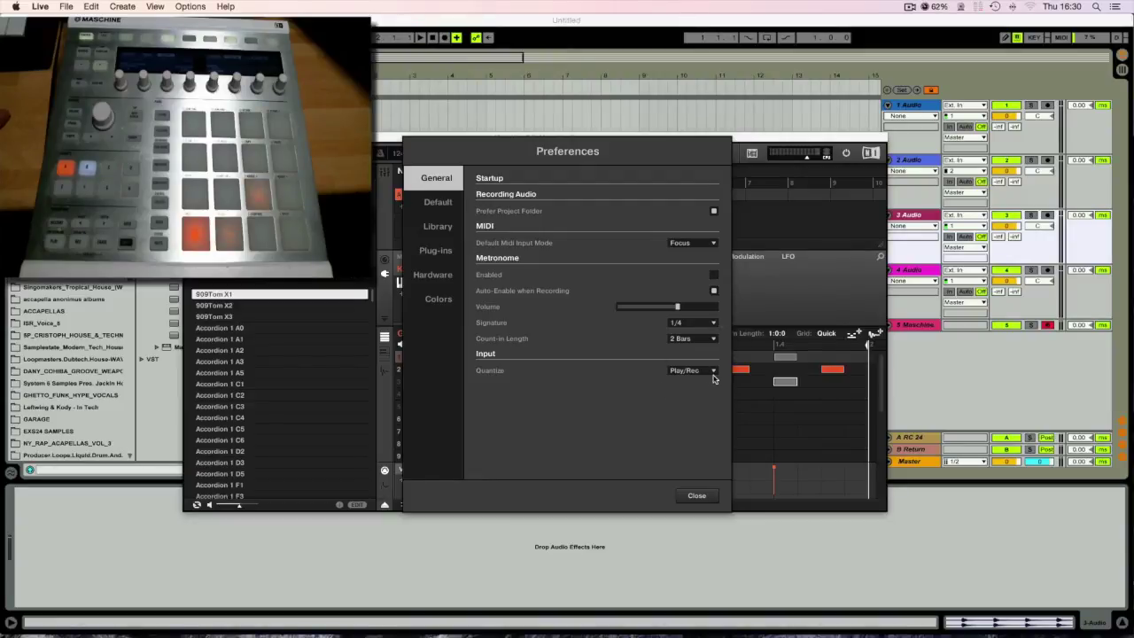
click(697, 496)
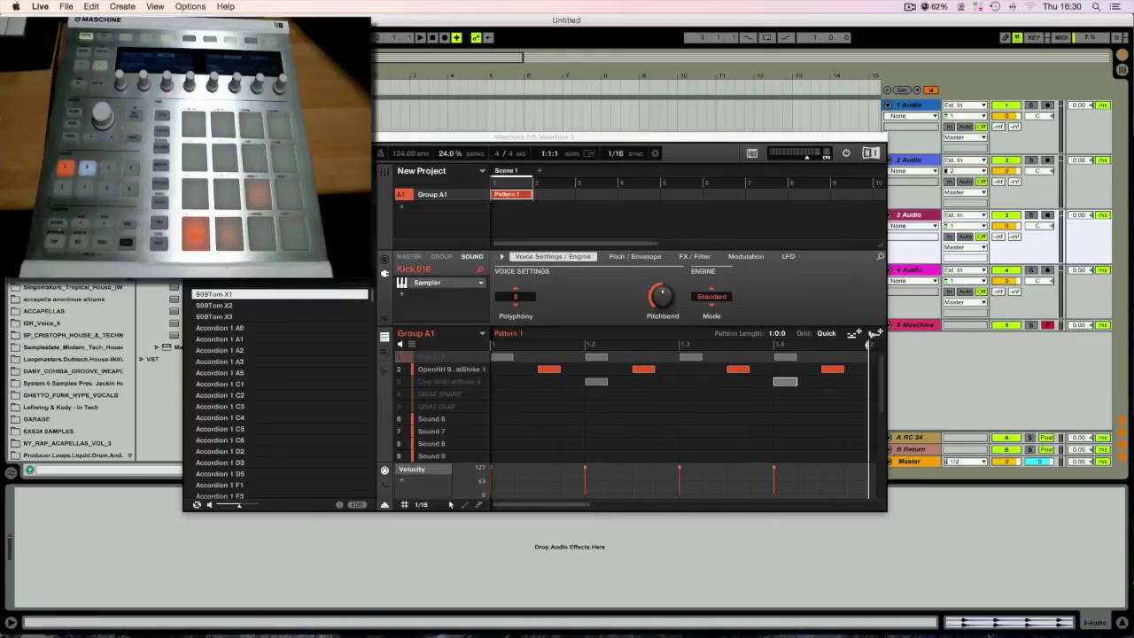
Close the Maschine 2 window and duplicate the one-bar kick clip on 2 Audio repeatedly up to bar 9
click(189, 138)
click(425, 296)
click(413, 302)
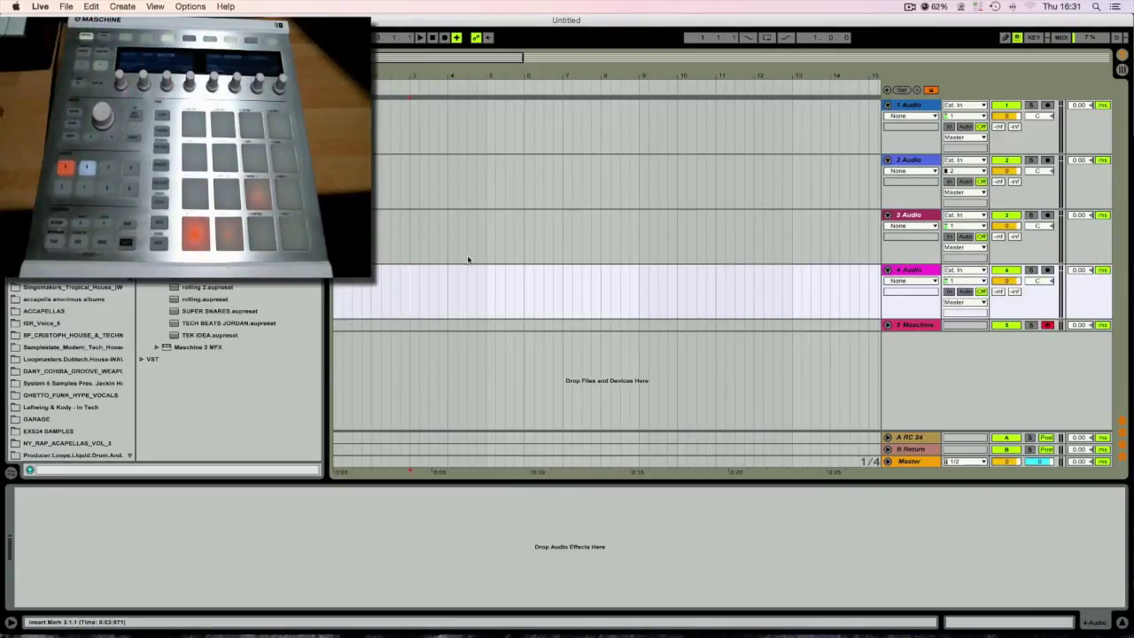
click(352, 161)
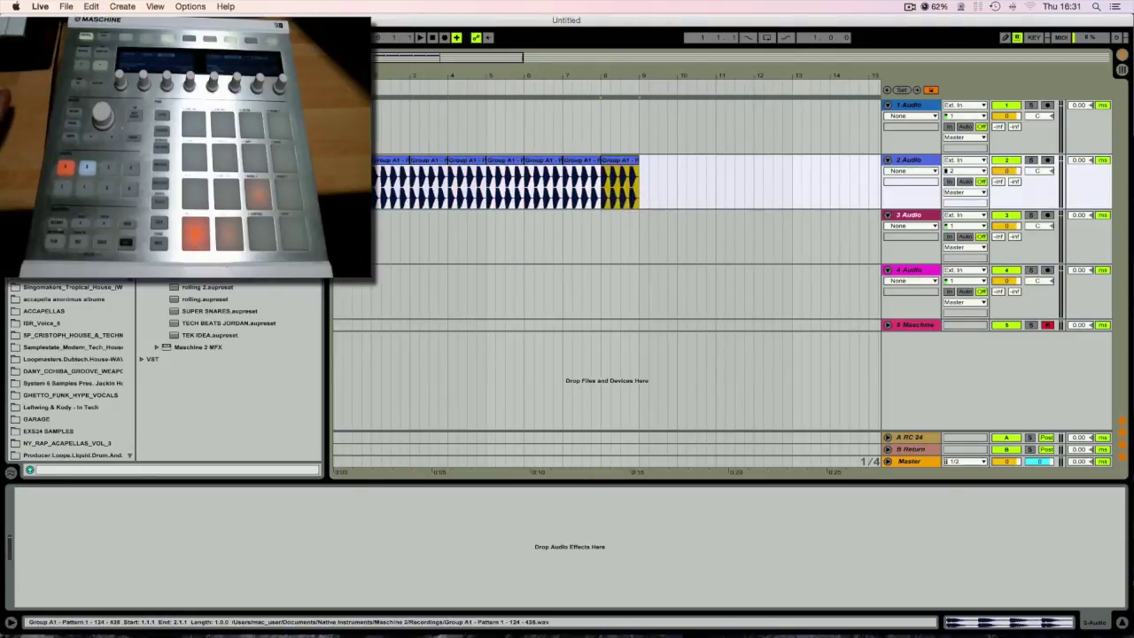
click(606, 173)
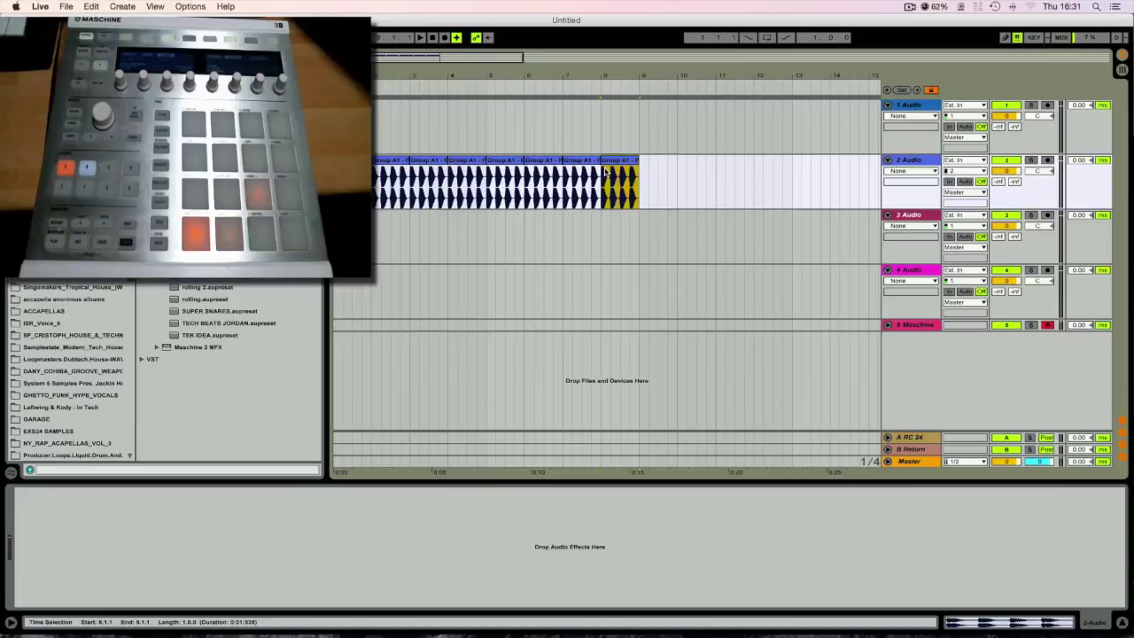